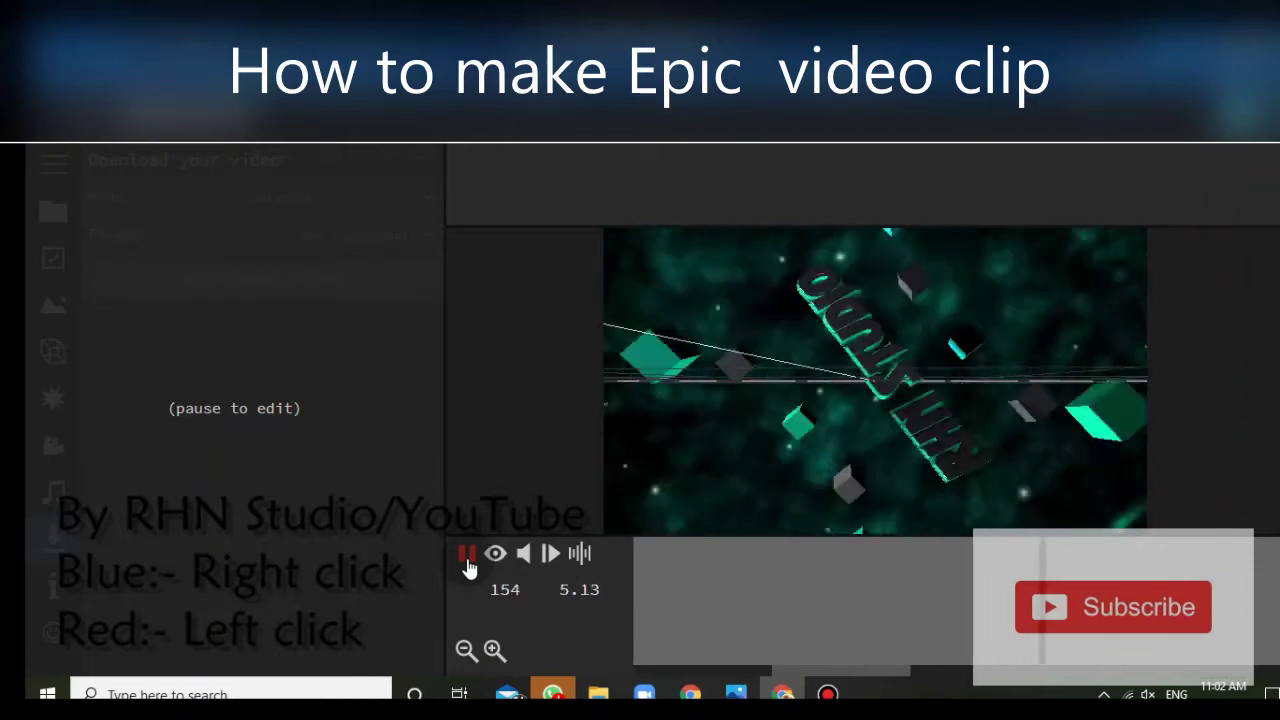
Pause the clip preview and decline closing the current recording mode.
left_click(467, 562)
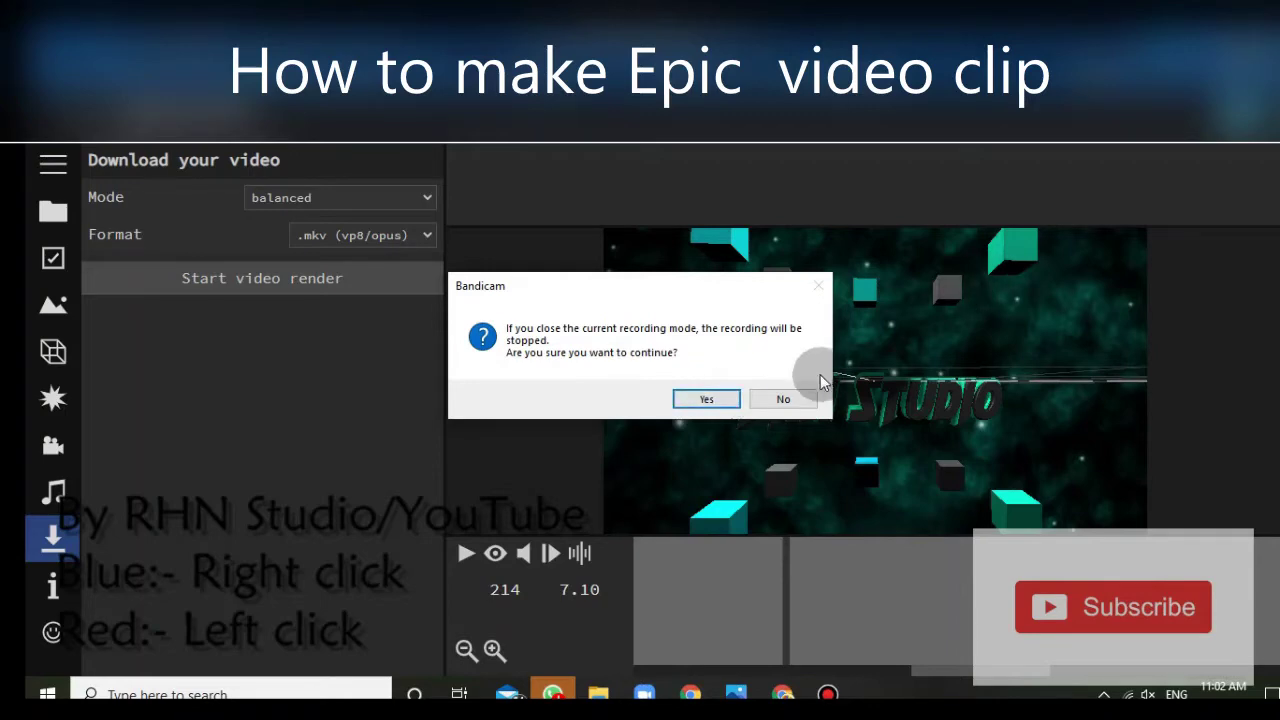
left_click(786, 399)
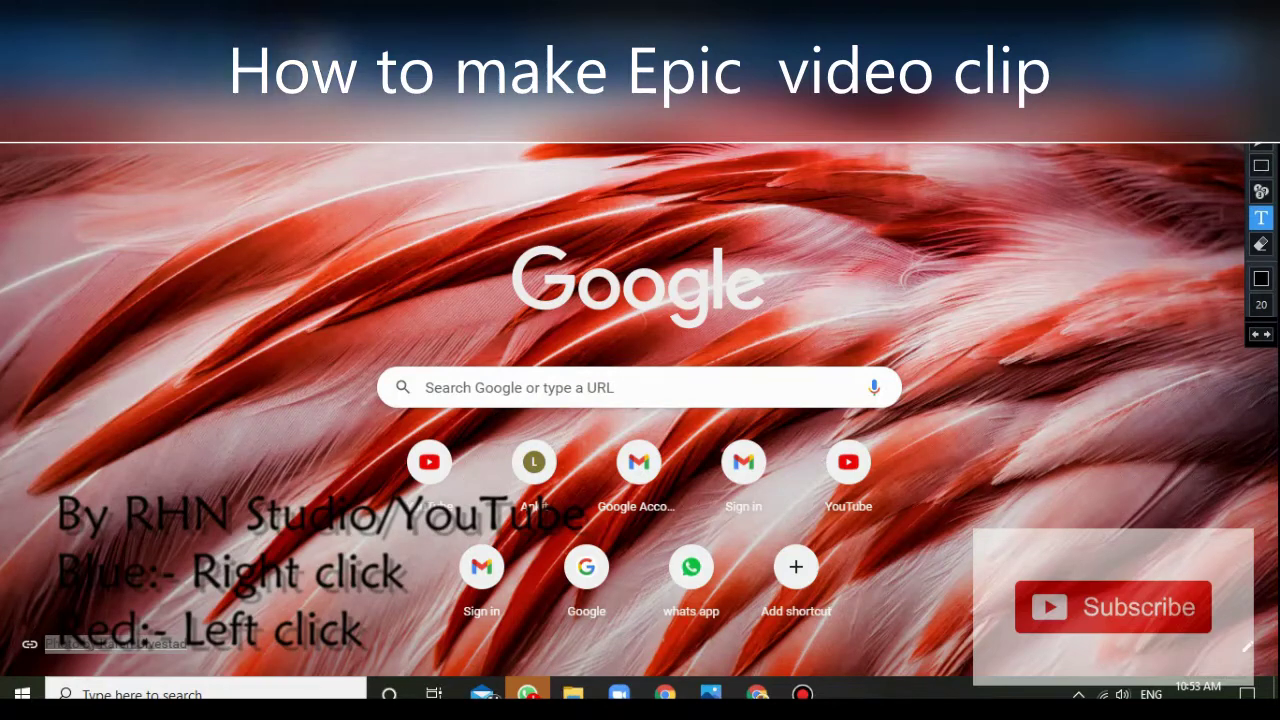
Search the web for "Panazoid".
left_click(1261, 30)
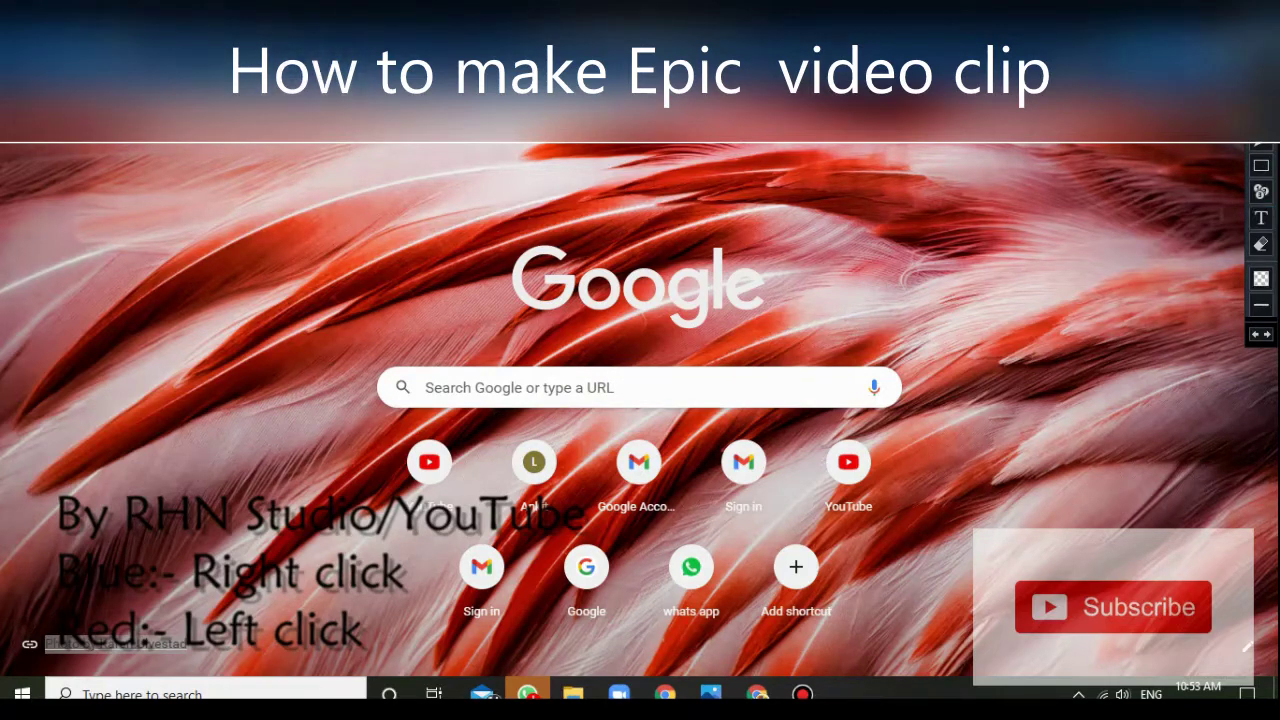
left_click(600, 50)
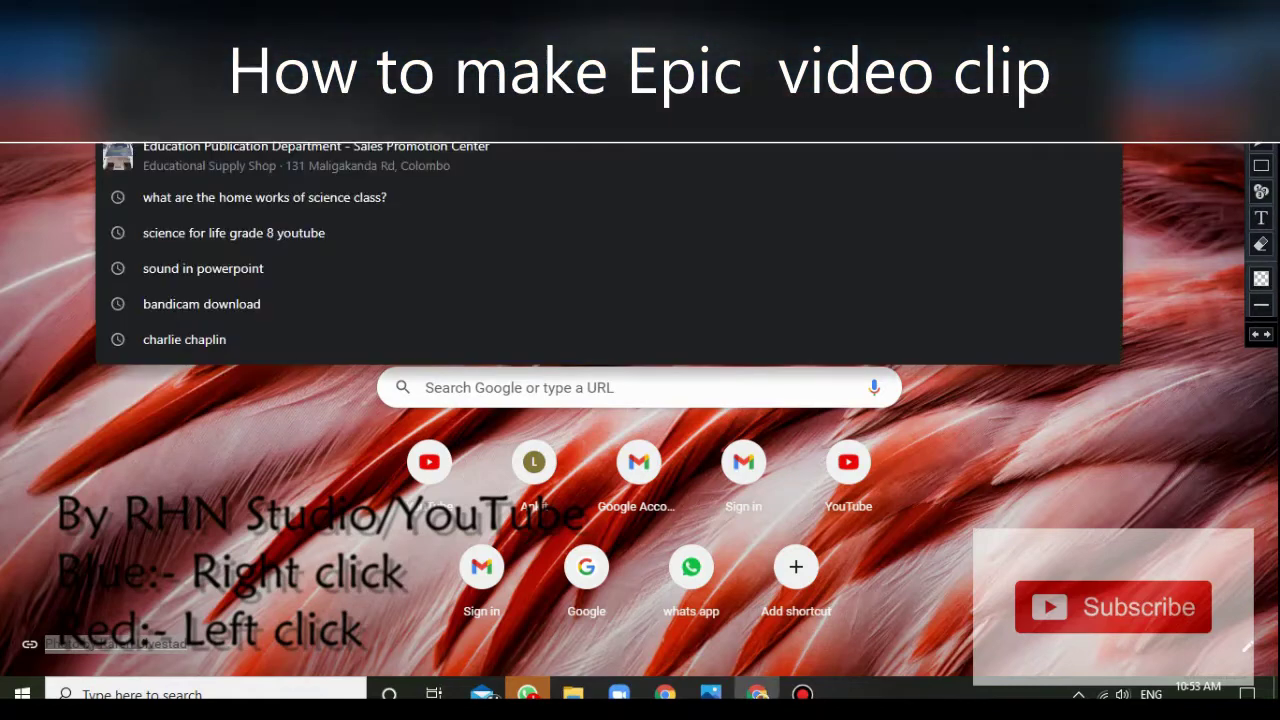
type("Pa")
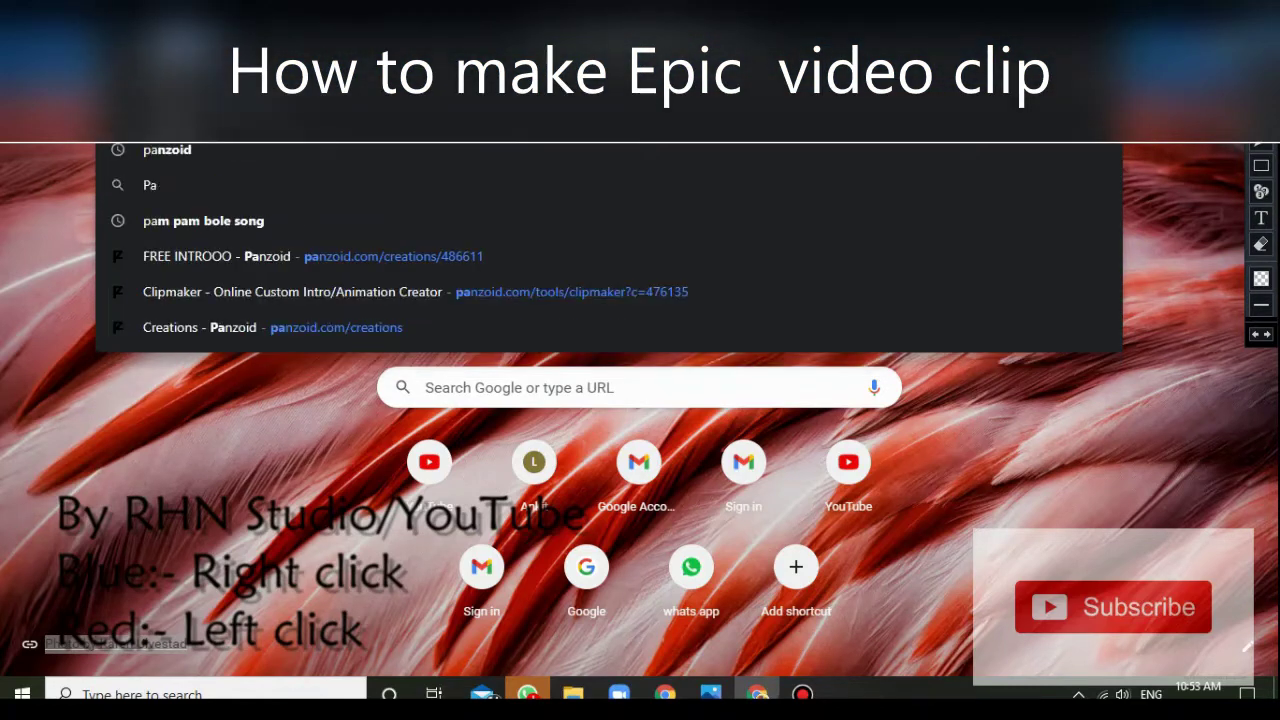
type("nazoid")
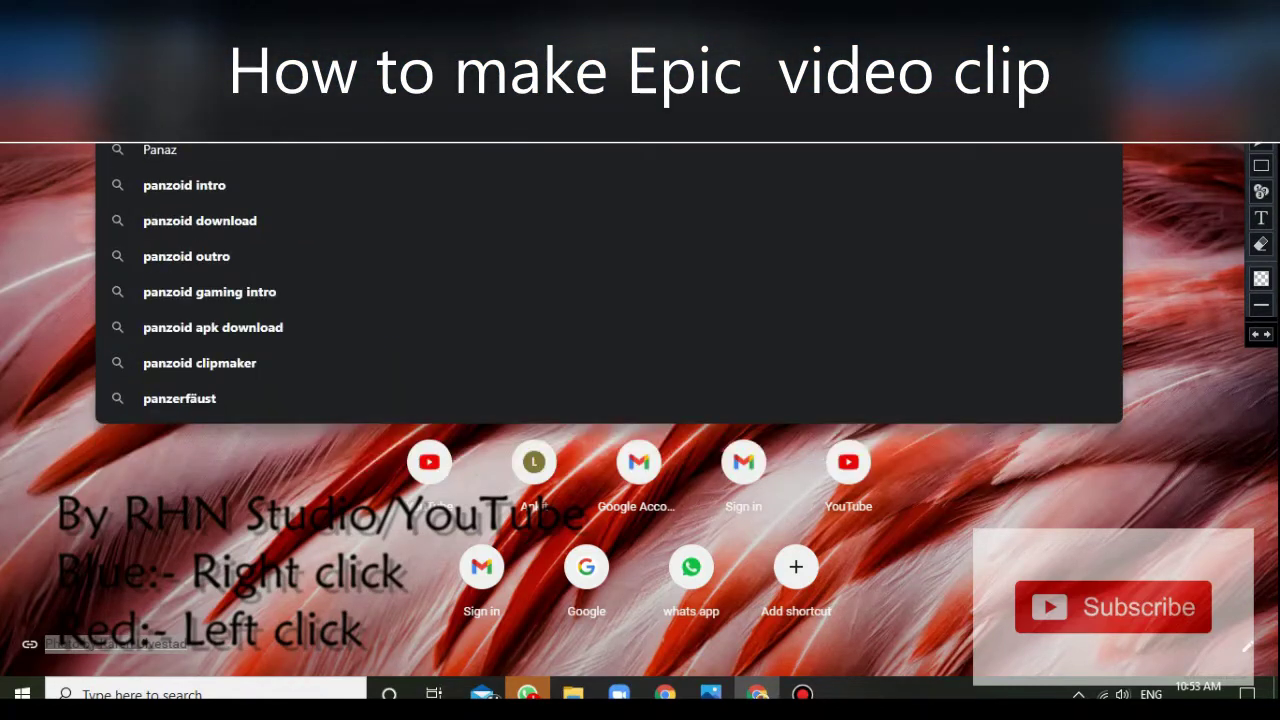
key("Return")
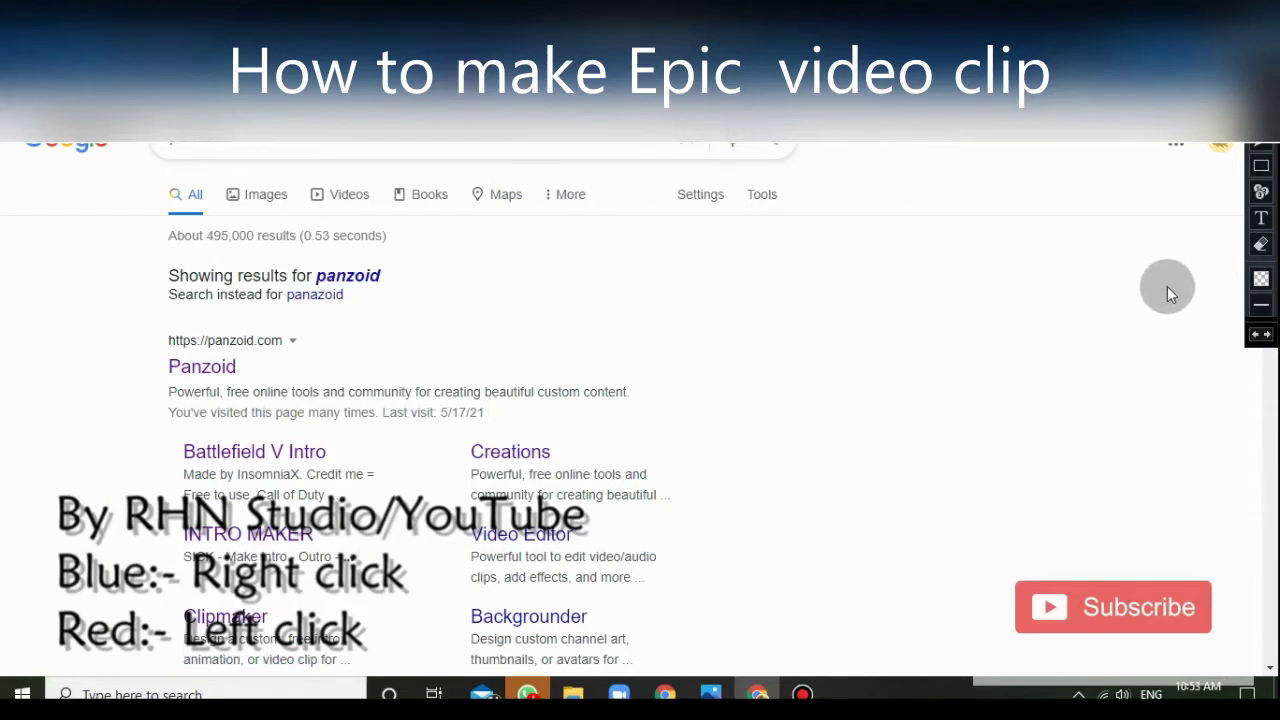
Outline the Panzoid search result with a red rectangle and remove the outline.
left_click(1261, 244)
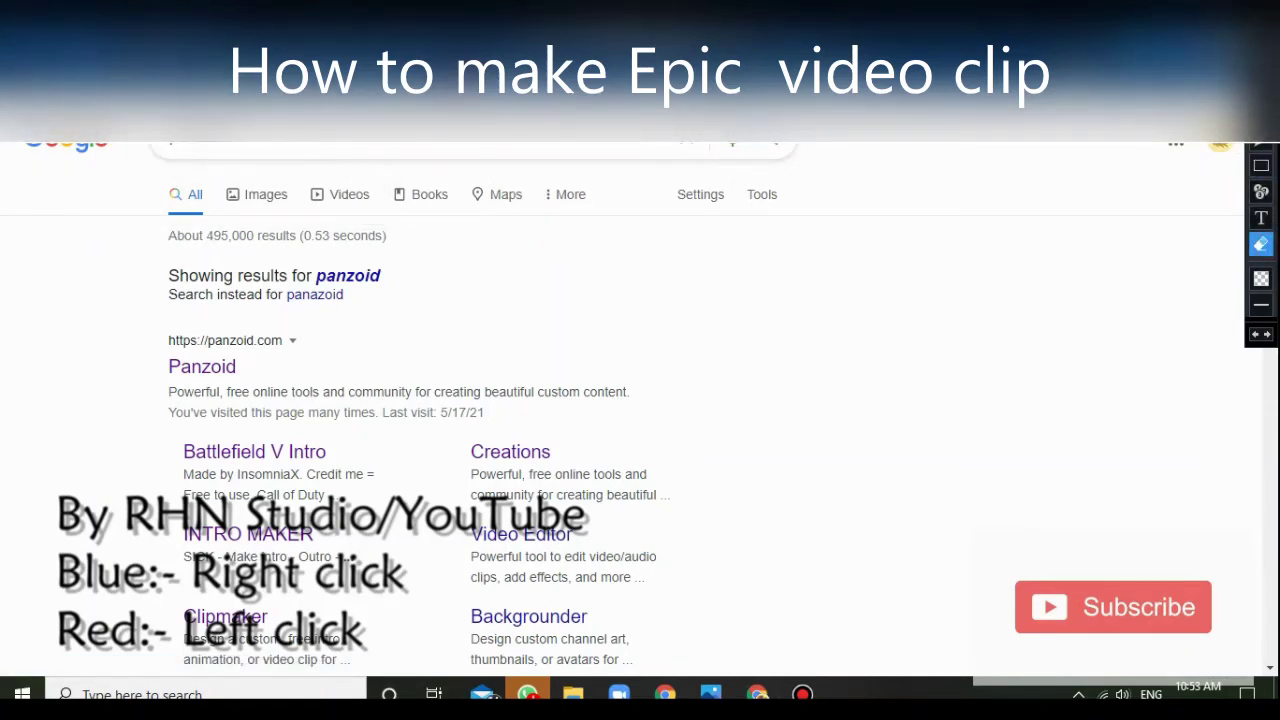
left_click(1261, 165)
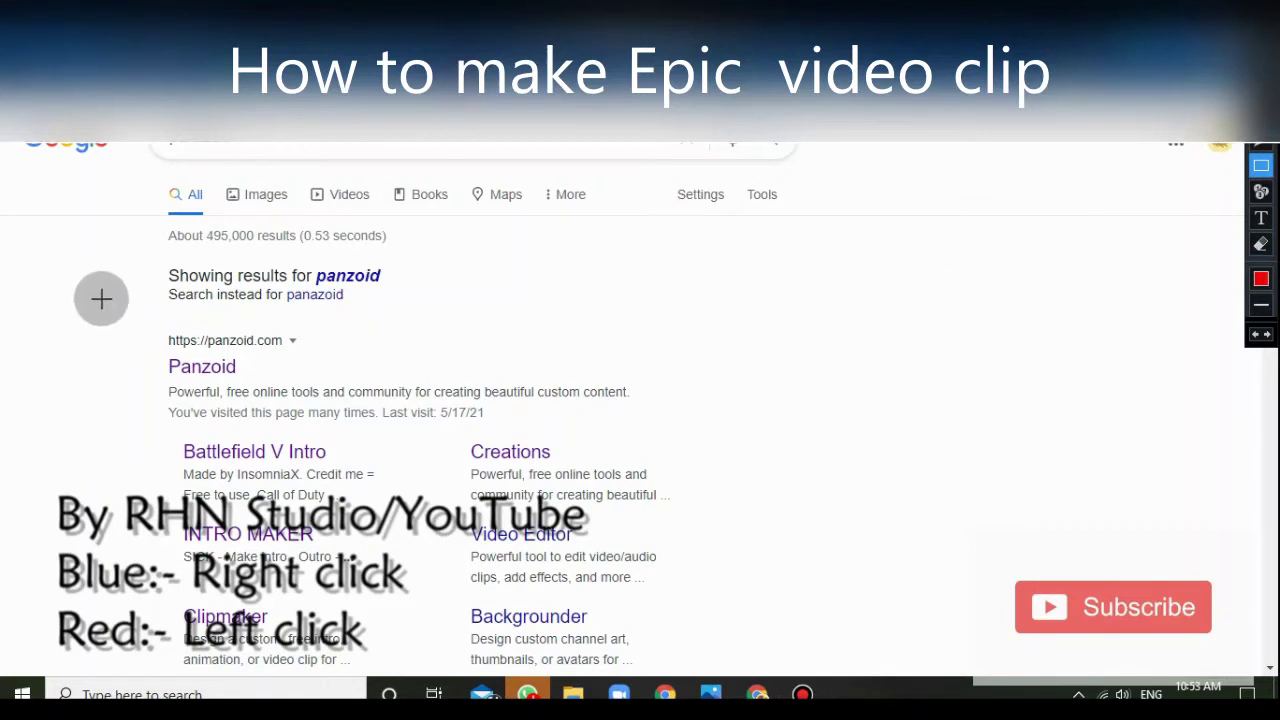
mouse_move(110, 305)
left_mouse_down()
mouse_move(549, 675)
mouse_move(679, 670)
left_mouse_up()
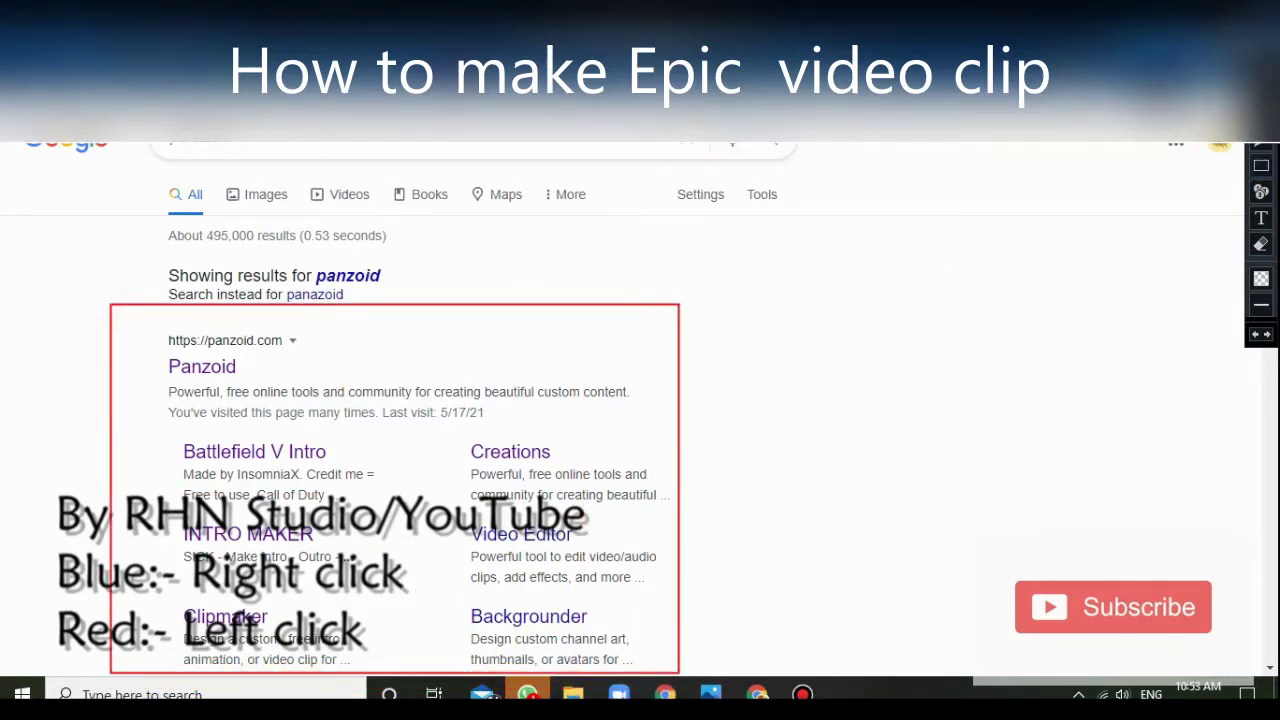
left_click(1257, 338)
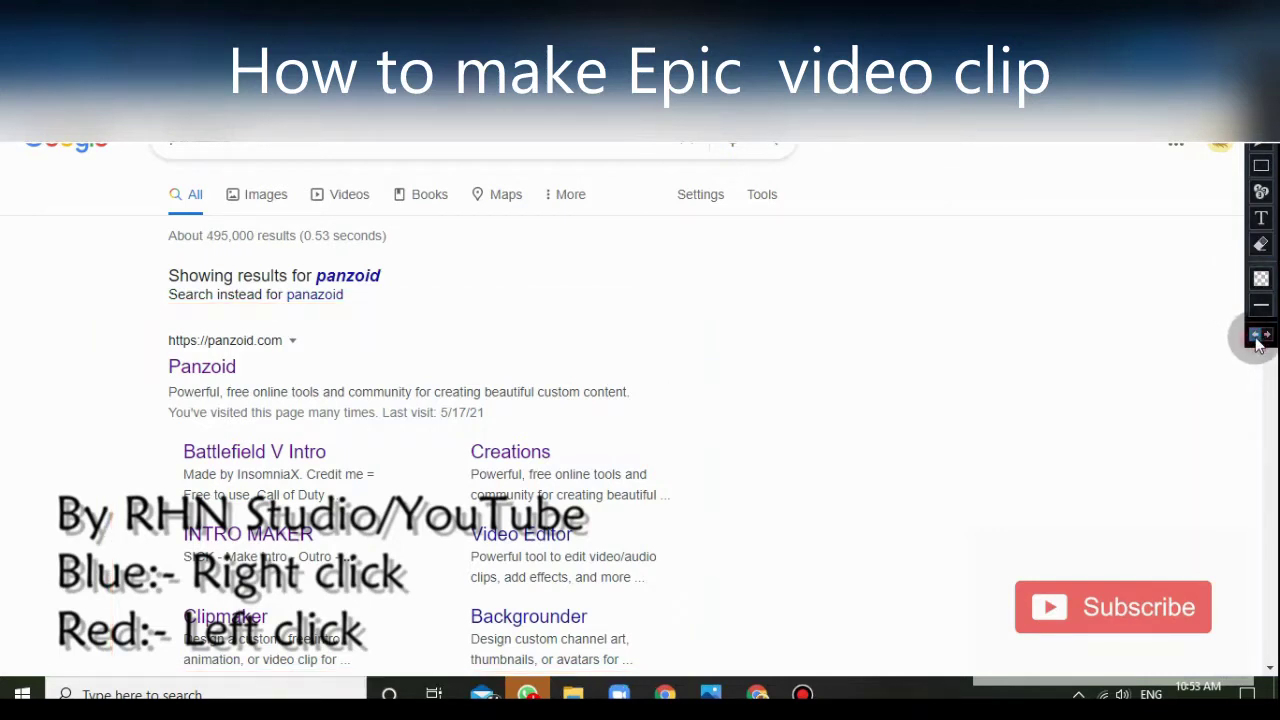
Switch to the results for the corrected spelling "panzoid" and open the Panzoid website.
left_click(341, 279)
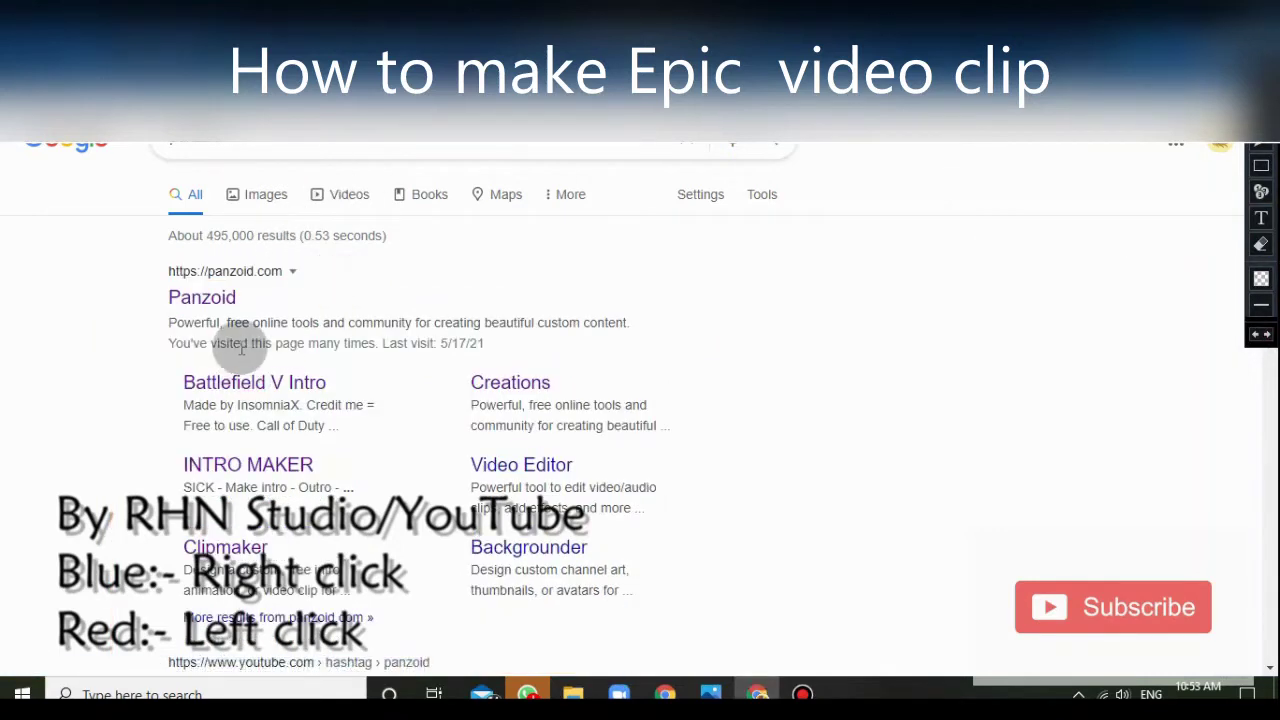
left_click(226, 300)
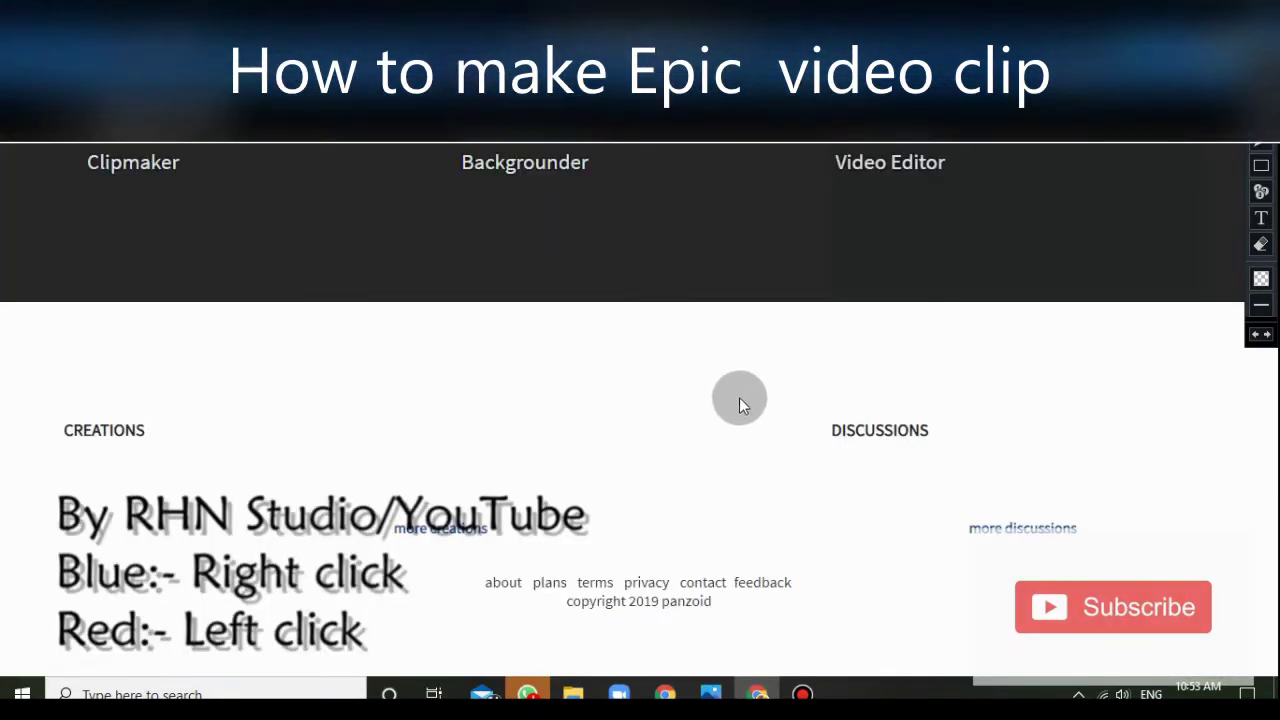
Draw a red arrow to the Clipmaker tile and caption it "If you make video clips click Clpmaker".
left_click(1261, 165)
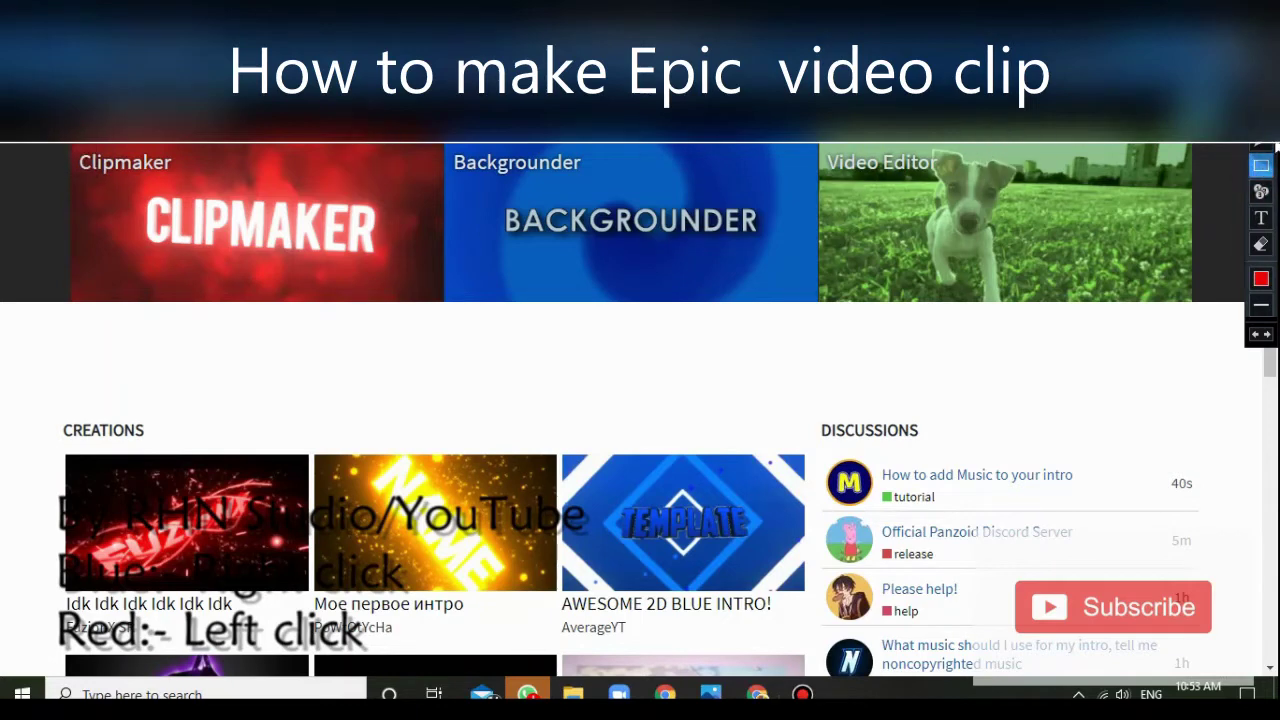
left_click_drag(622, 372, 330, 222)
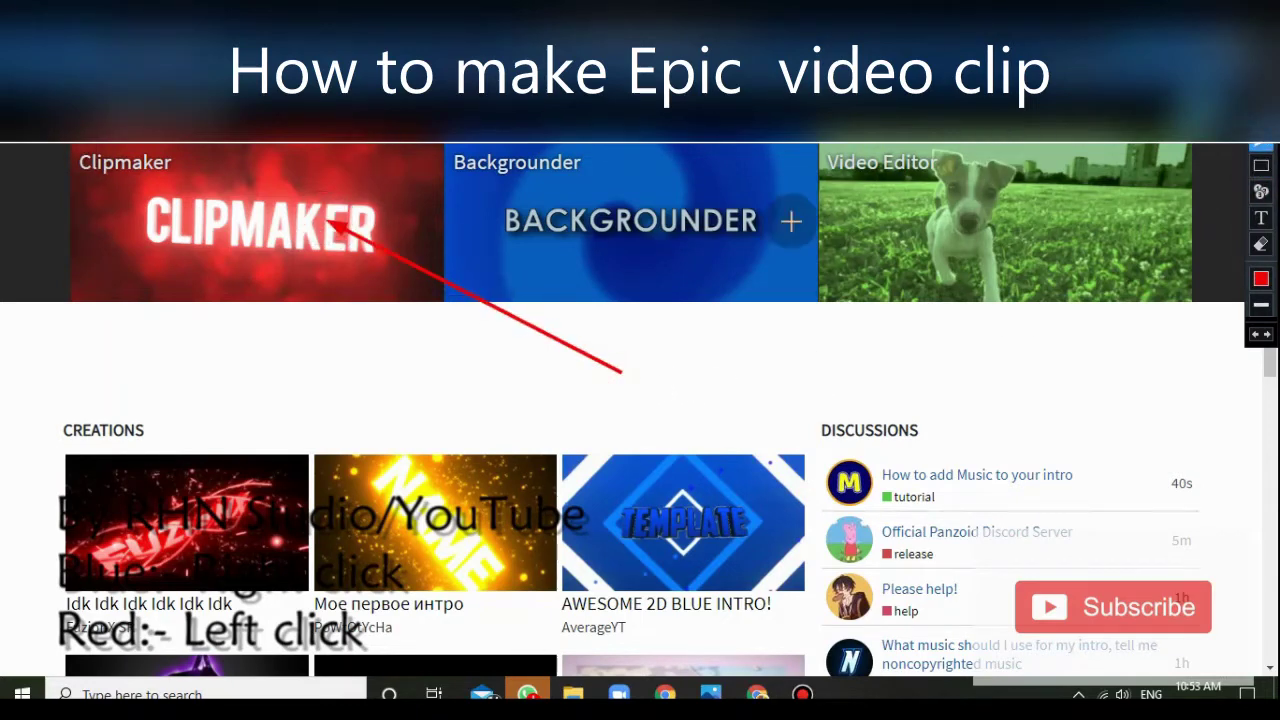
left_click(1261, 217)
left_click(640, 374)
type("If yo")
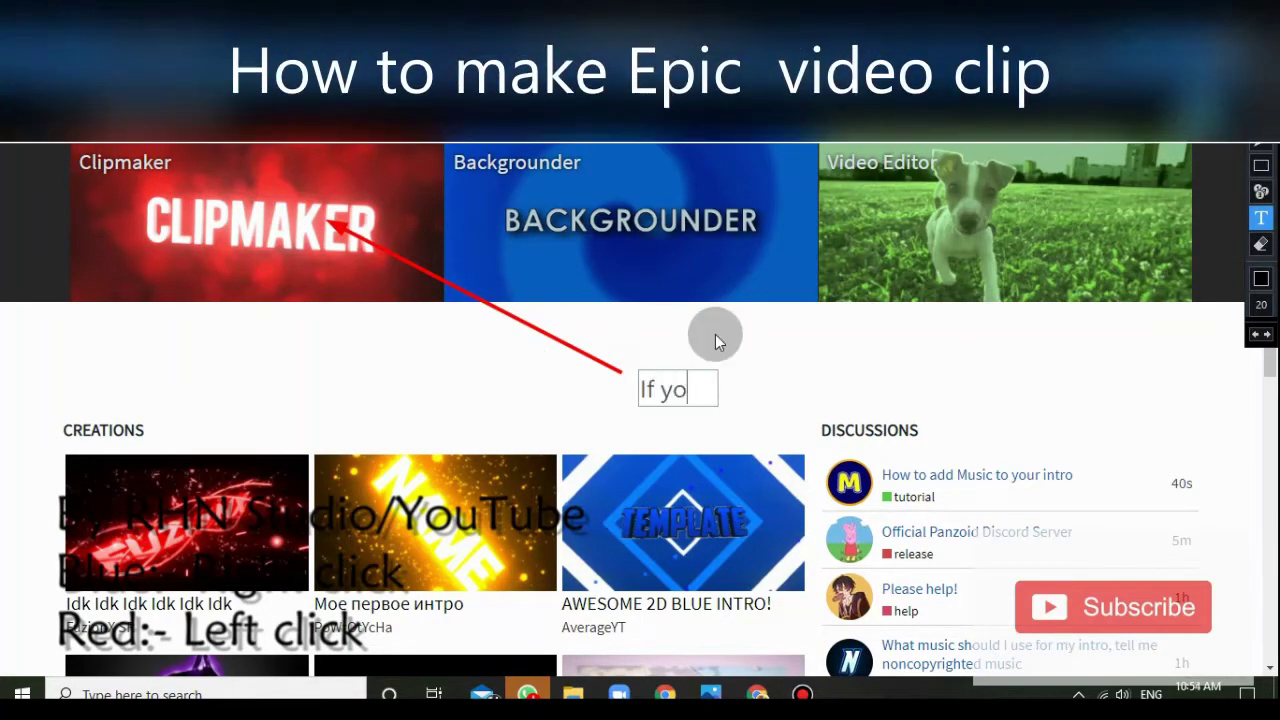
type("u make clip")
key("BackSpace")
key("BackSpace")
key("BackSpace")
key("BackSpace")
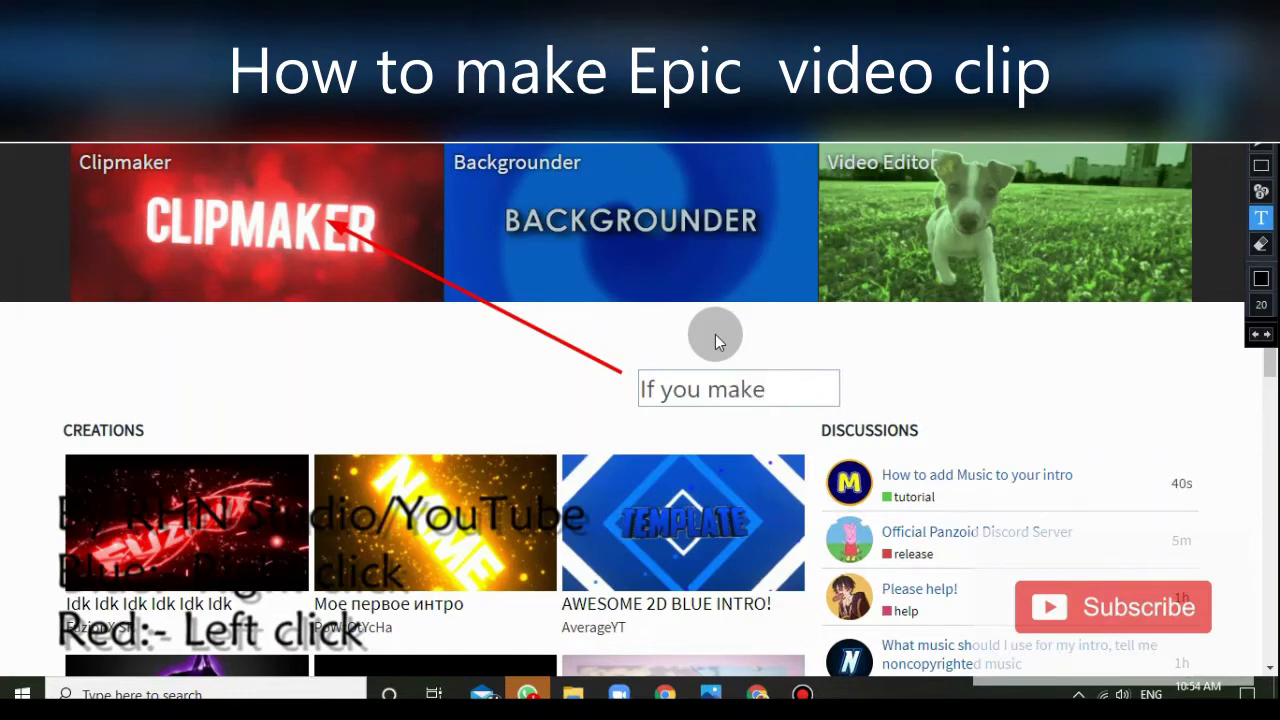
type("videoclips click ")
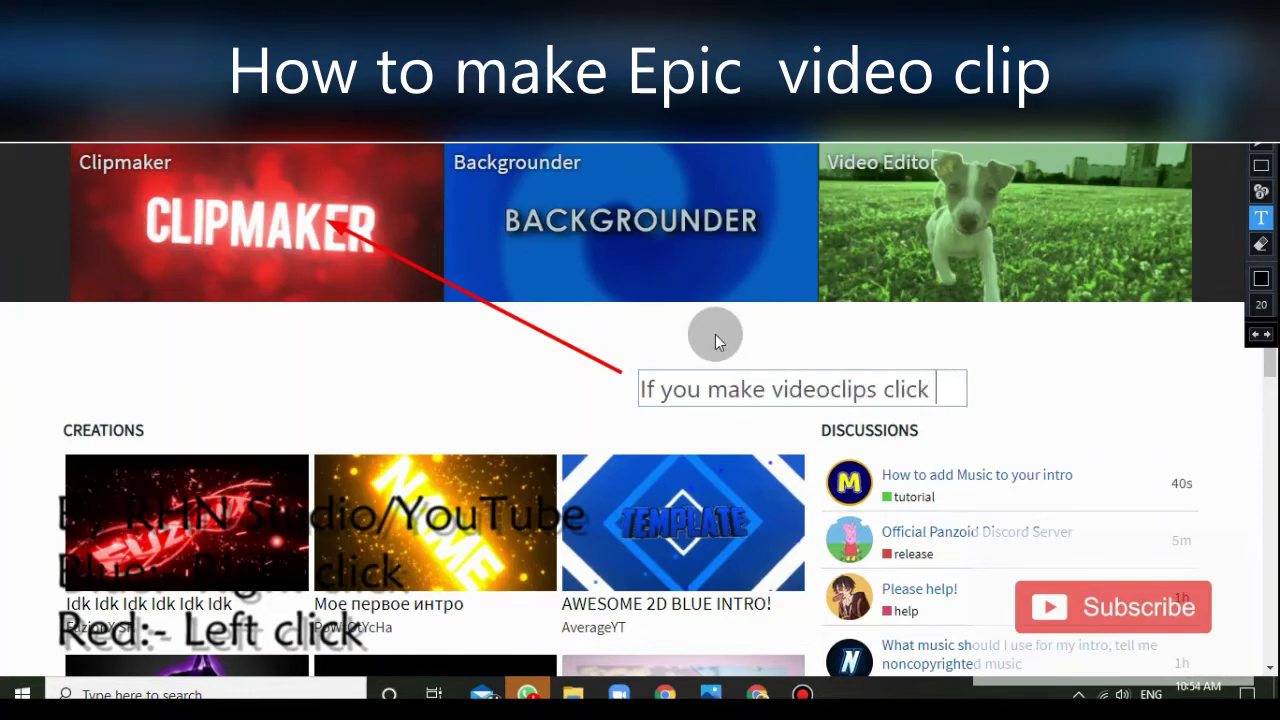
type("Clpmaker")
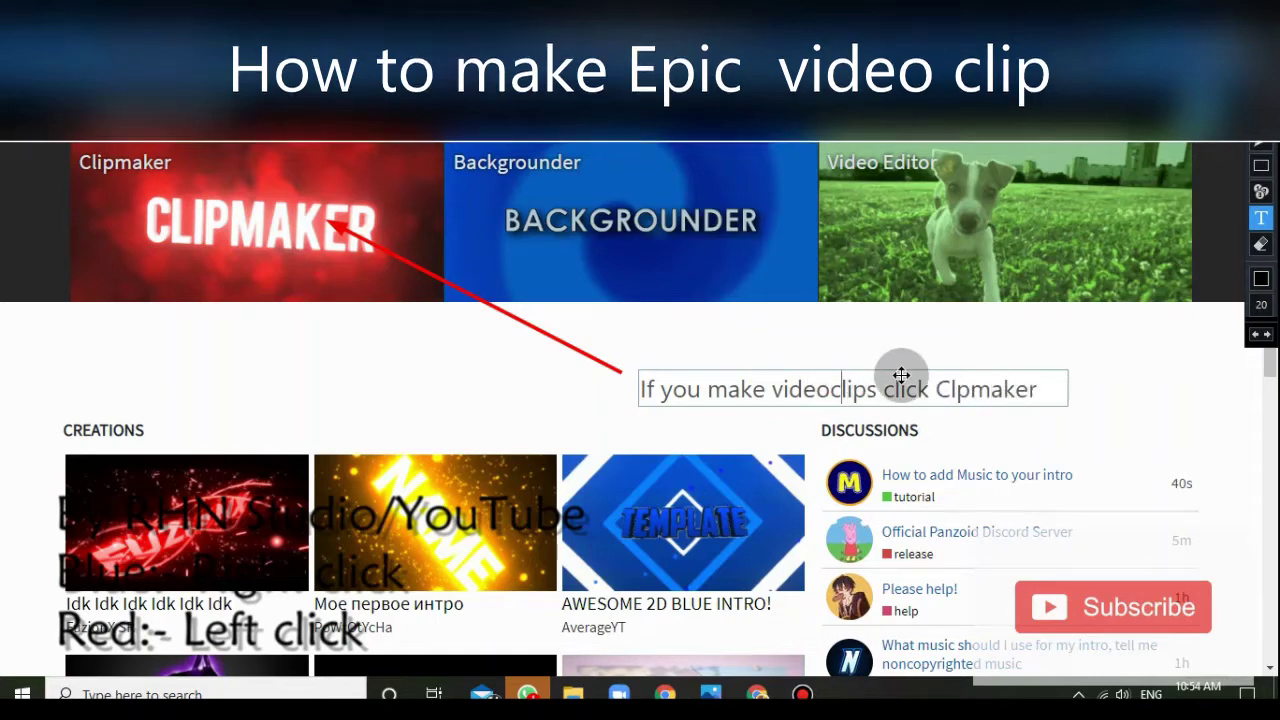
key("BackSpace")
type("r")
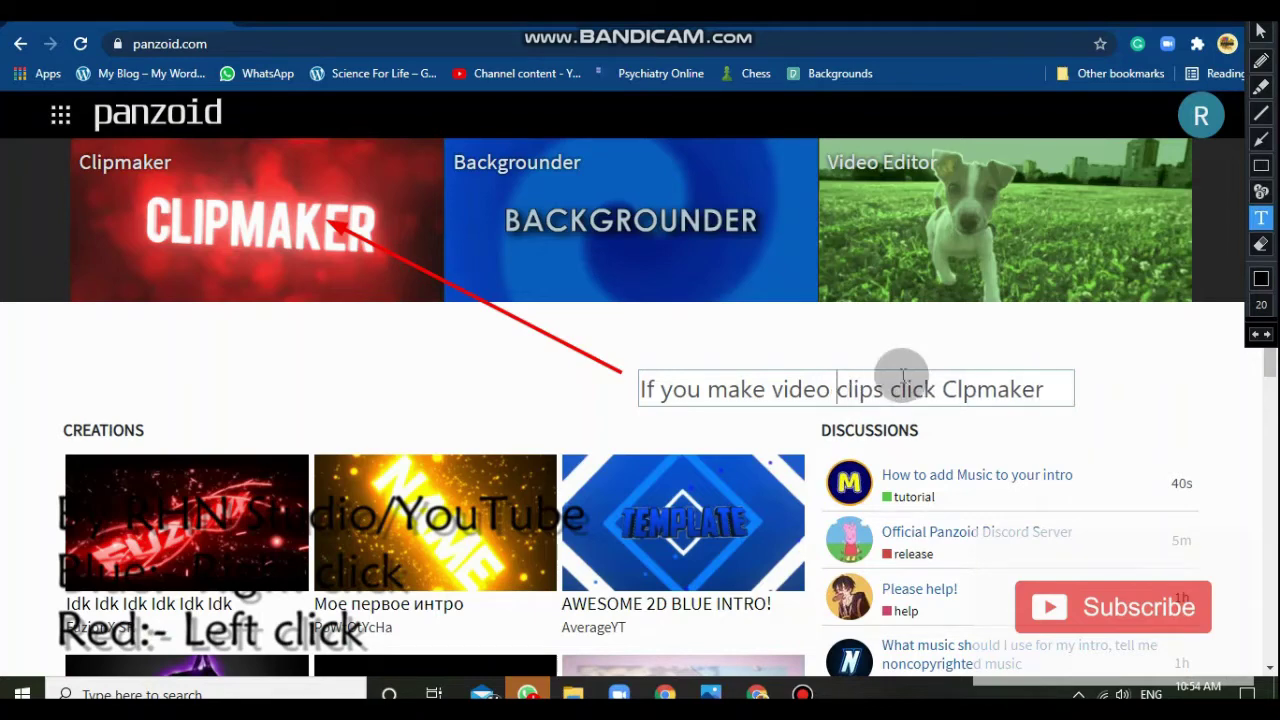
Open the Clipmaker tool and remove the leftover arrow annotation.
left_click(1261, 32)
left_click(203, 207)
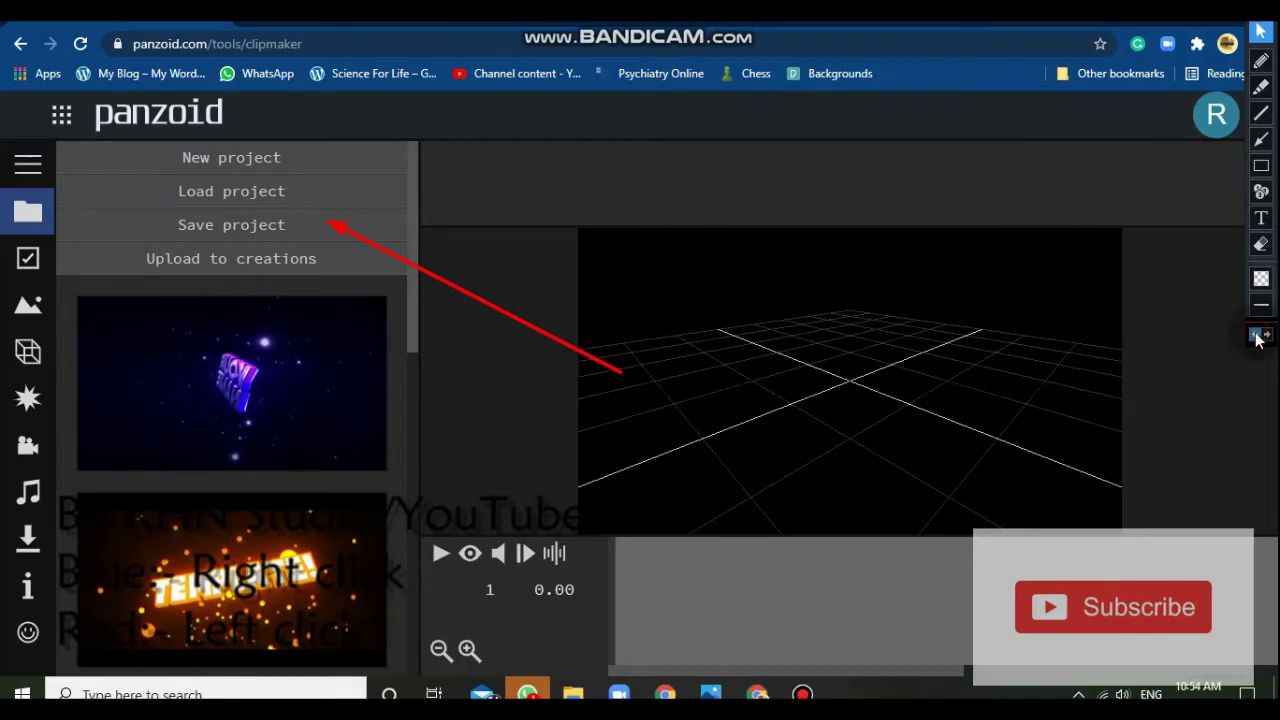
left_click(1258, 337)
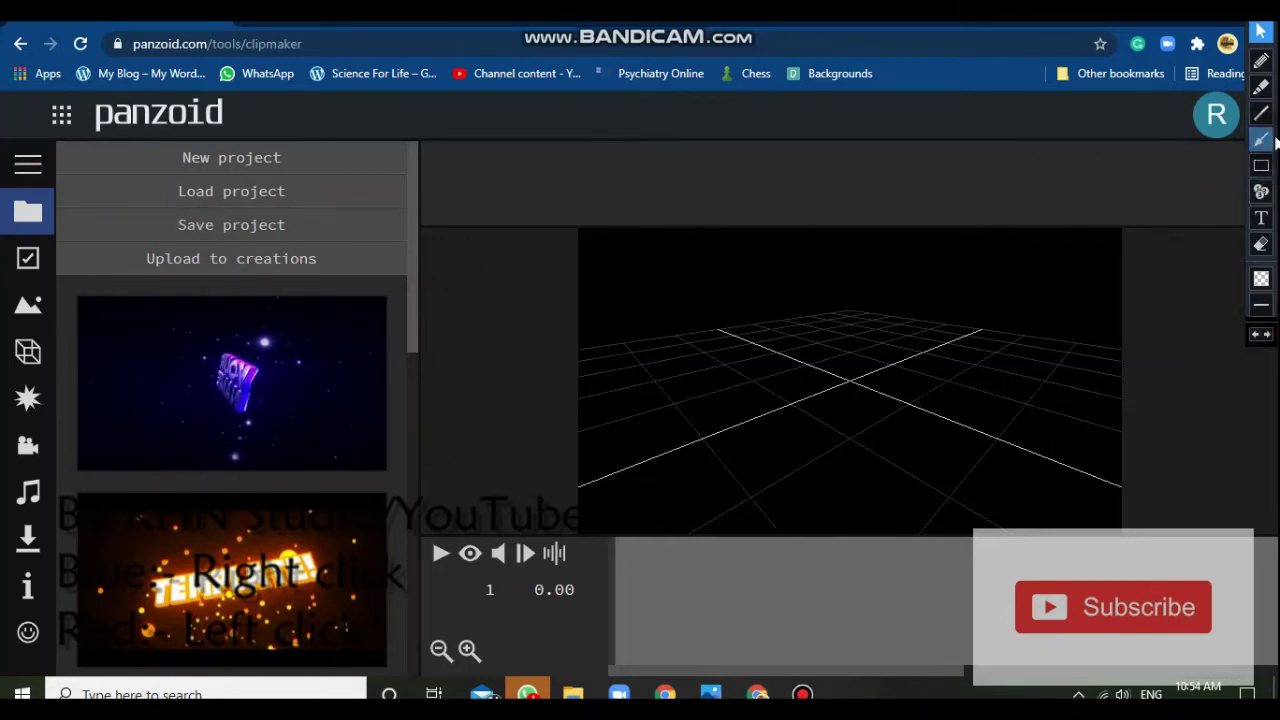
Draw a red arrow to the first template thumbnail and caption it in red "Choose any video template you like i'll show how to edit it".
left_click(1261, 139)
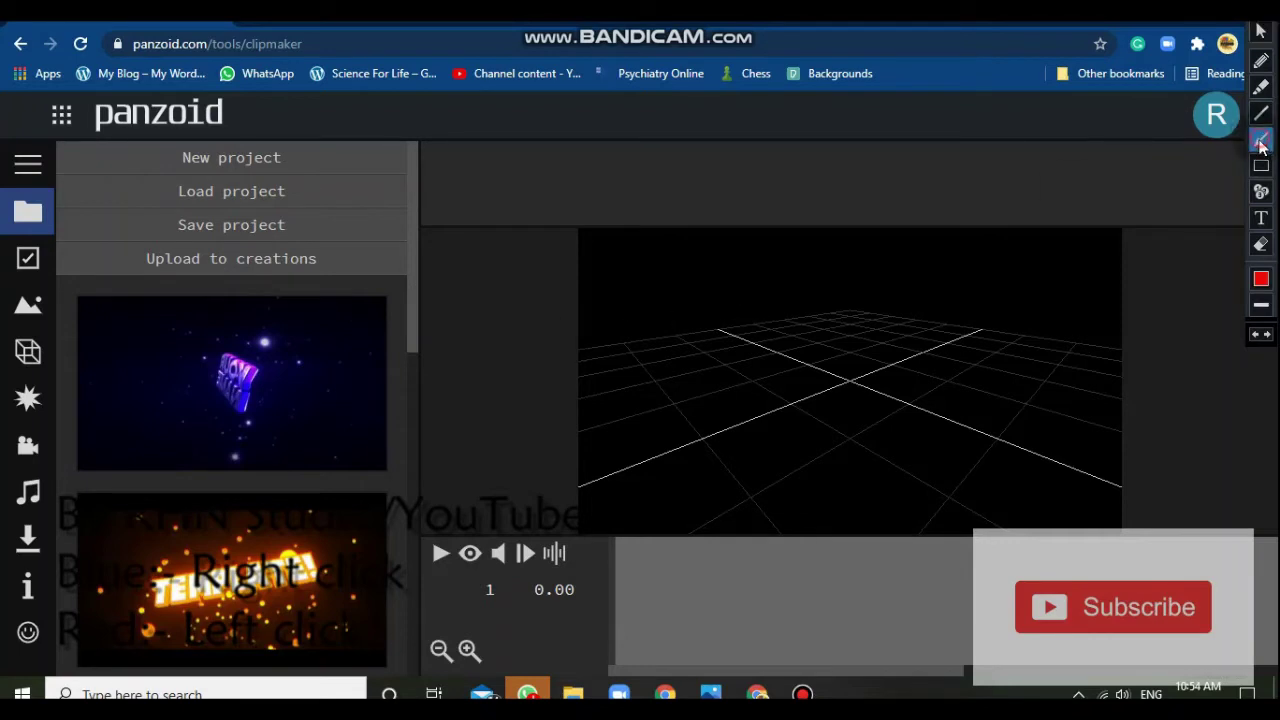
mouse_move(497, 284)
left_mouse_down()
mouse_move(232, 360)
mouse_move(258, 352)
left_mouse_up()
left_click(1261, 217)
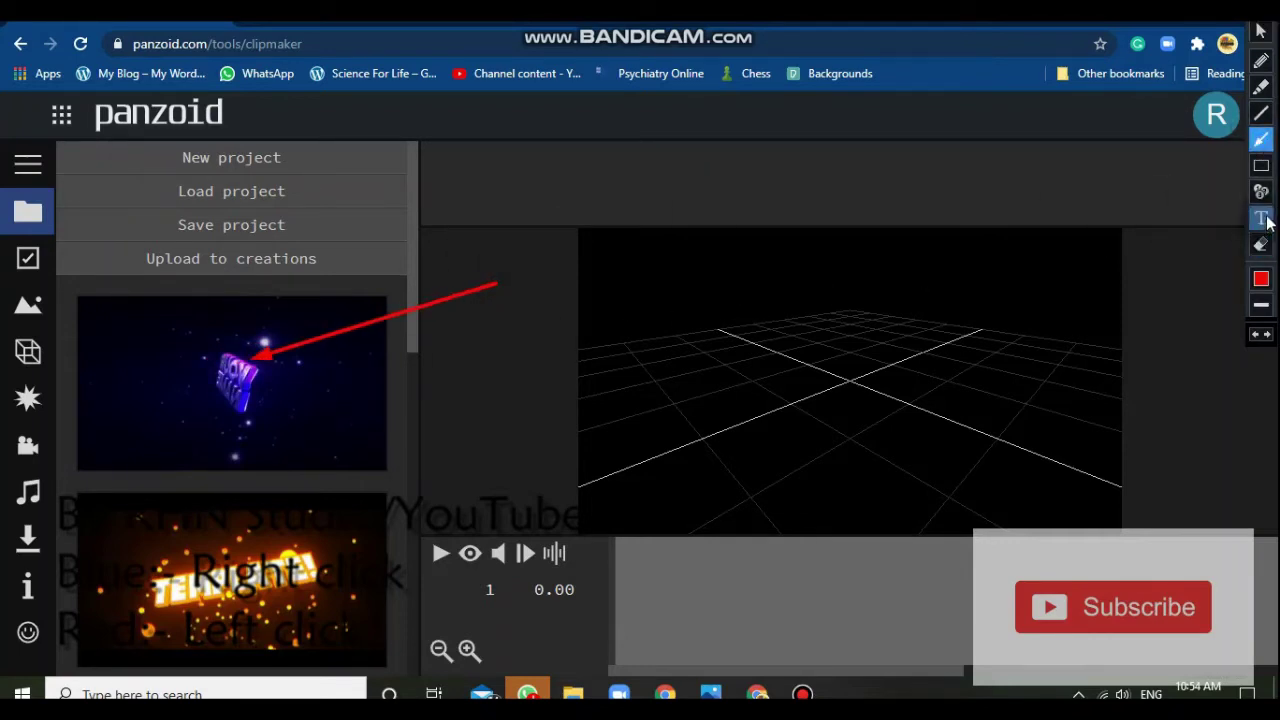
left_click(1260, 282)
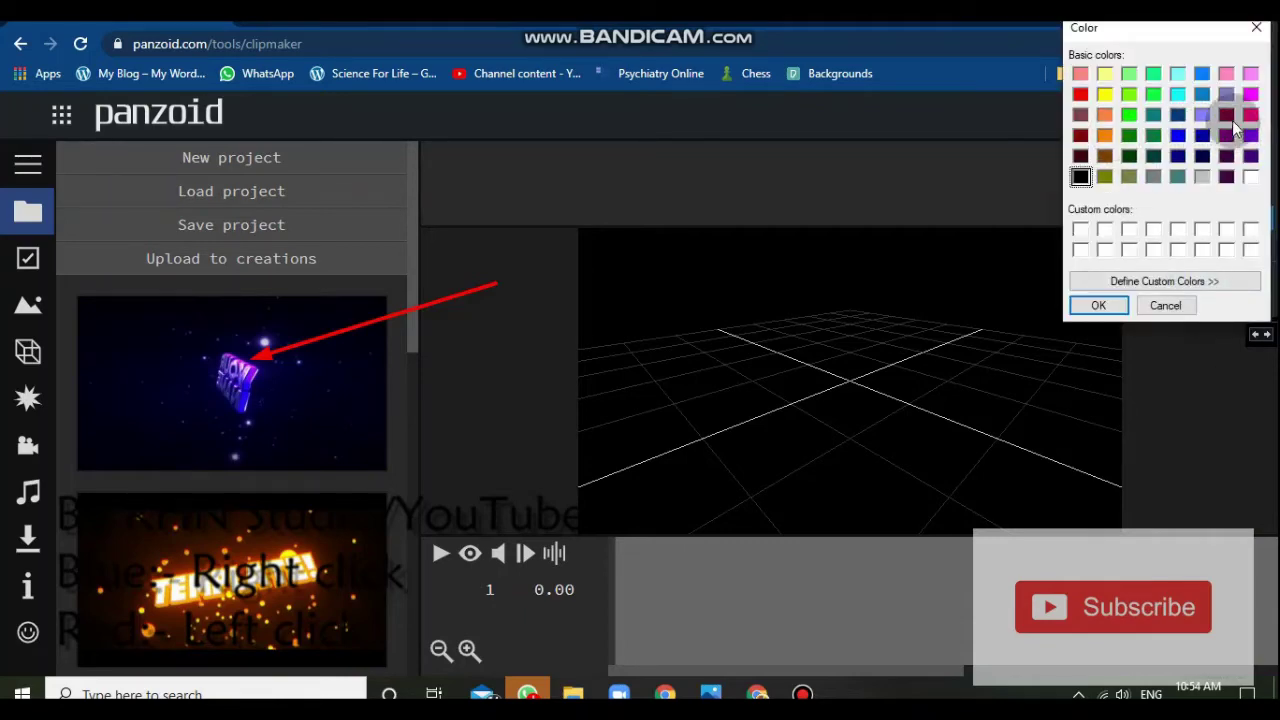
left_click(1080, 94)
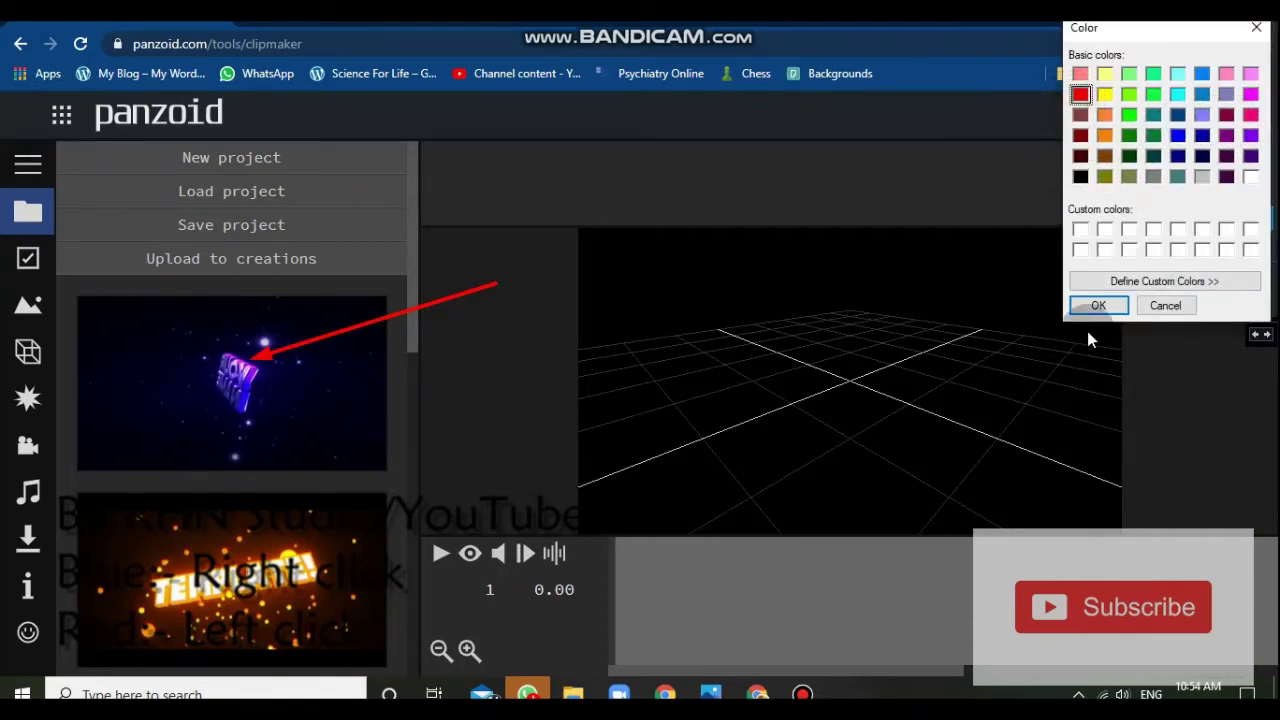
left_click(1098, 305)
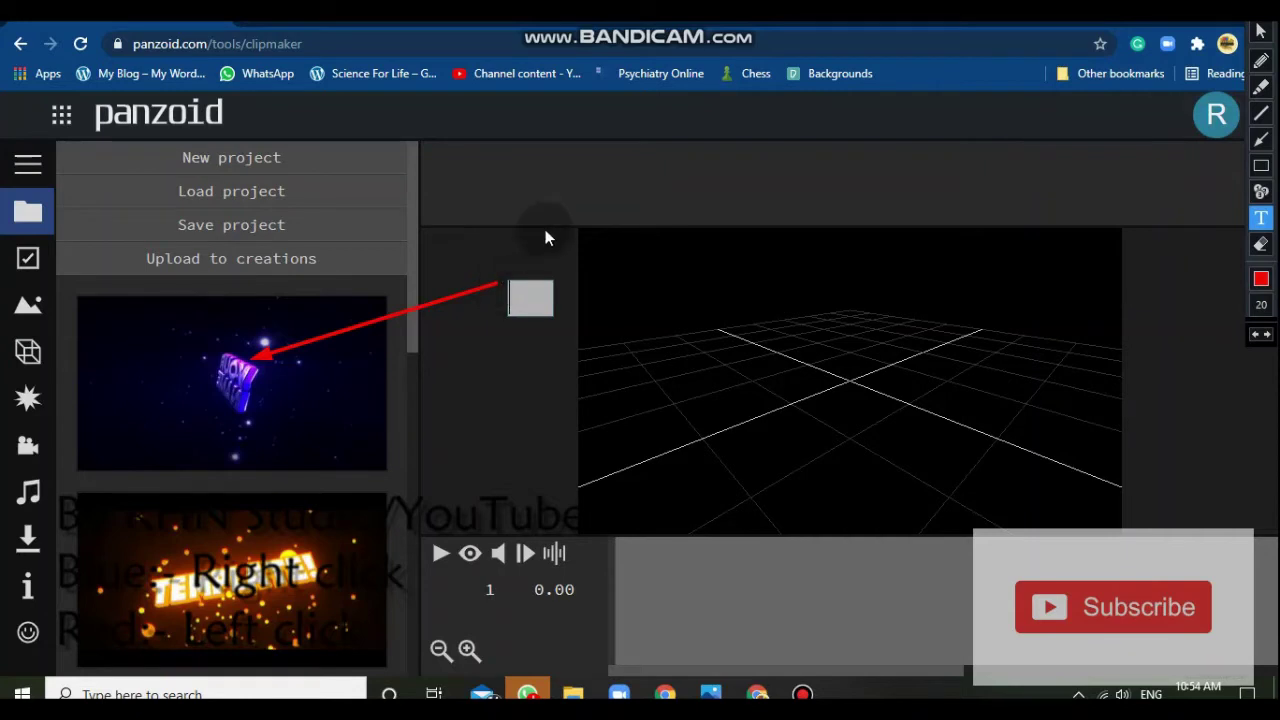
type("Ch")
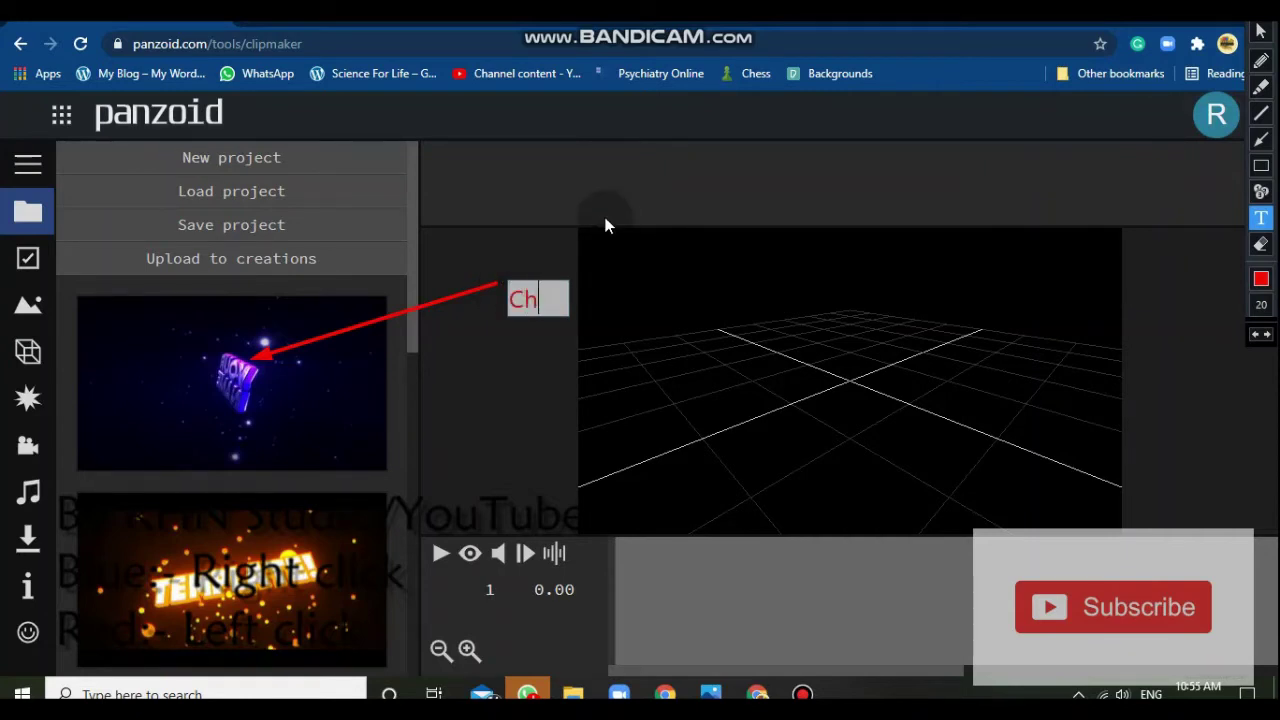
type("oose ")
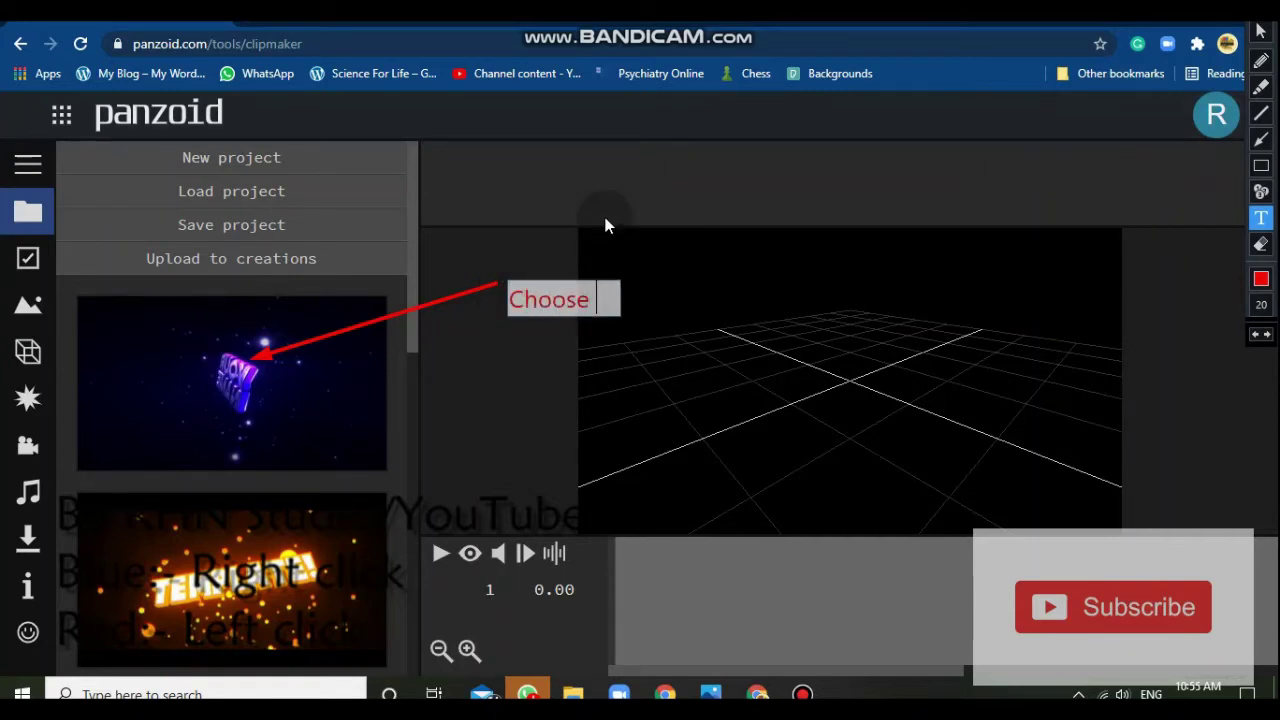
type("an")
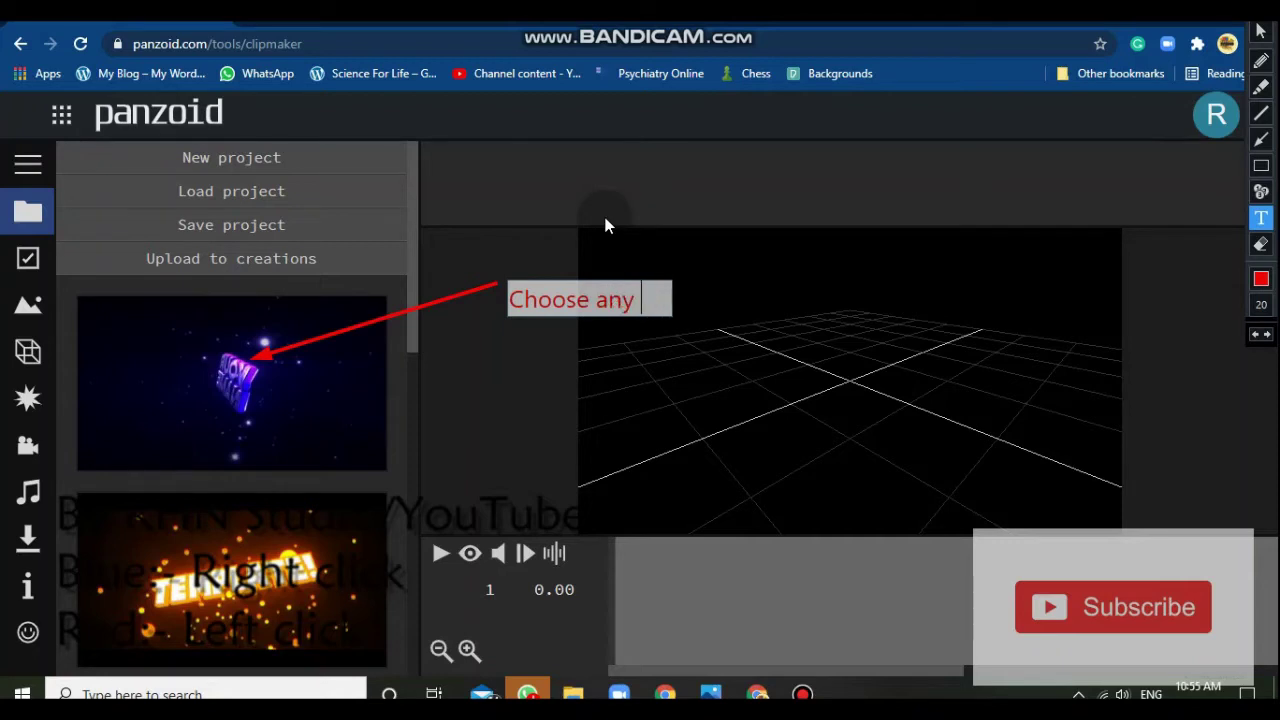
type("y video")
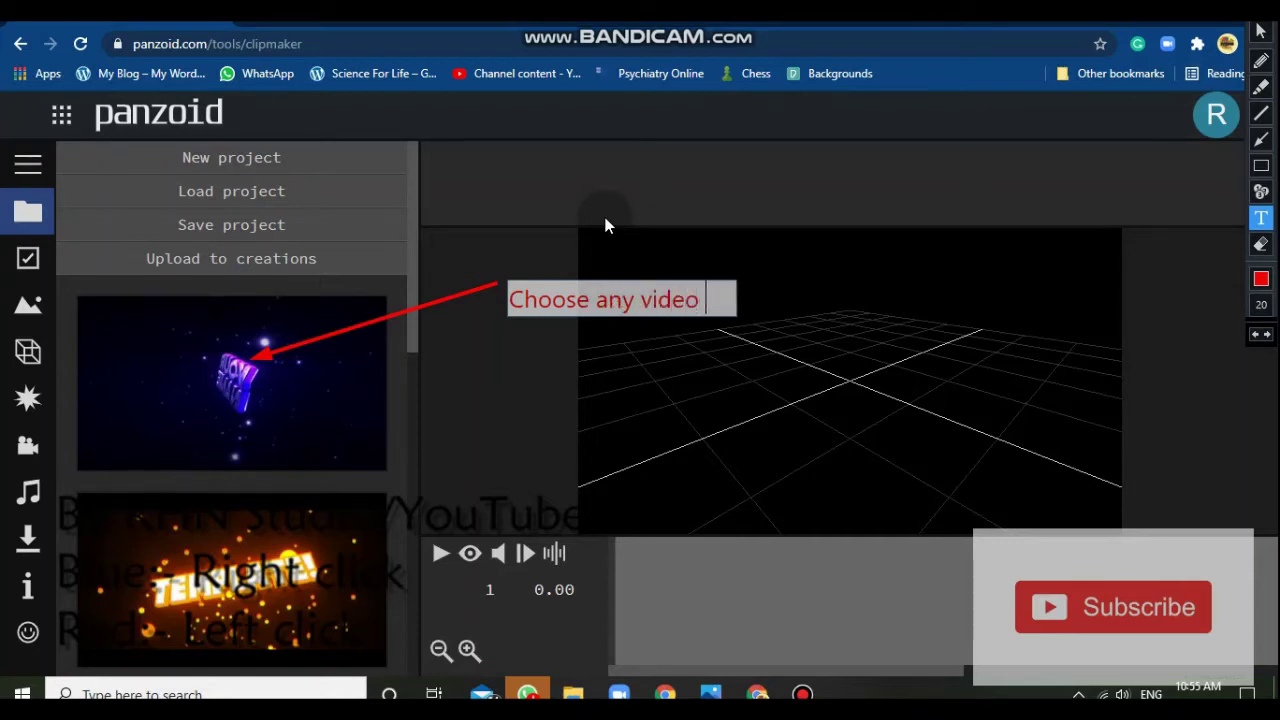
type(" templ")
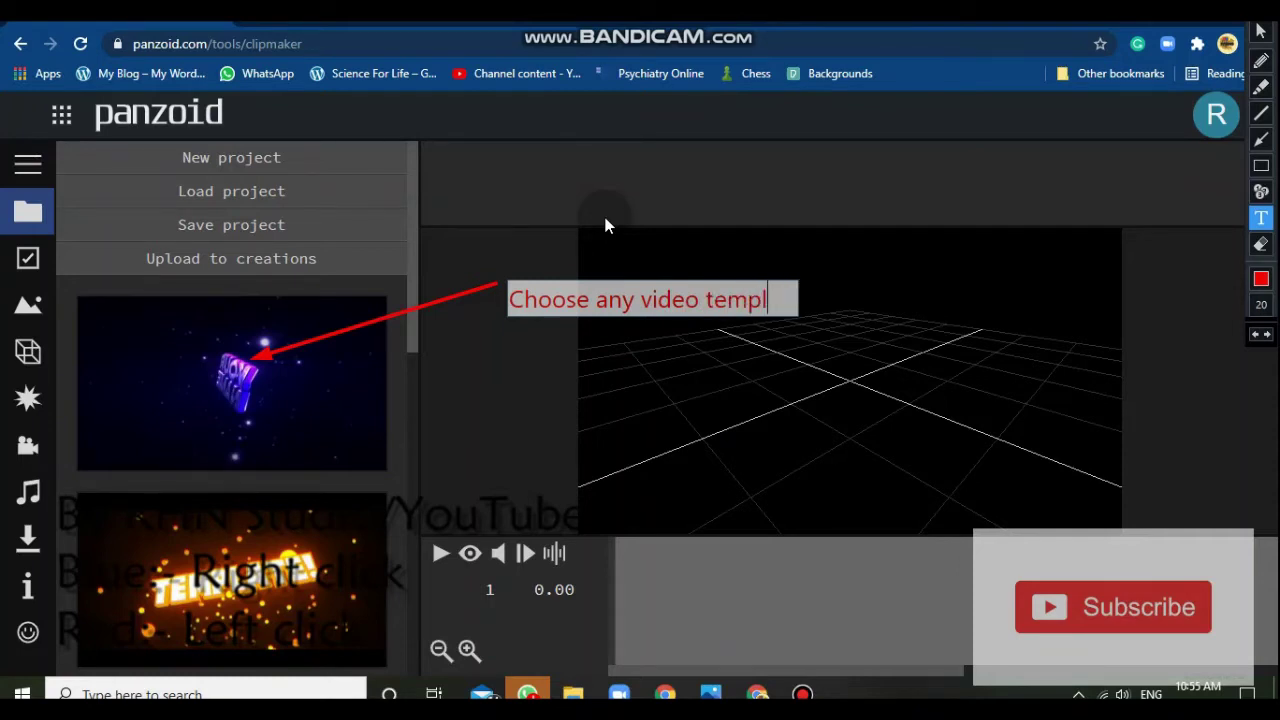
type("ate")
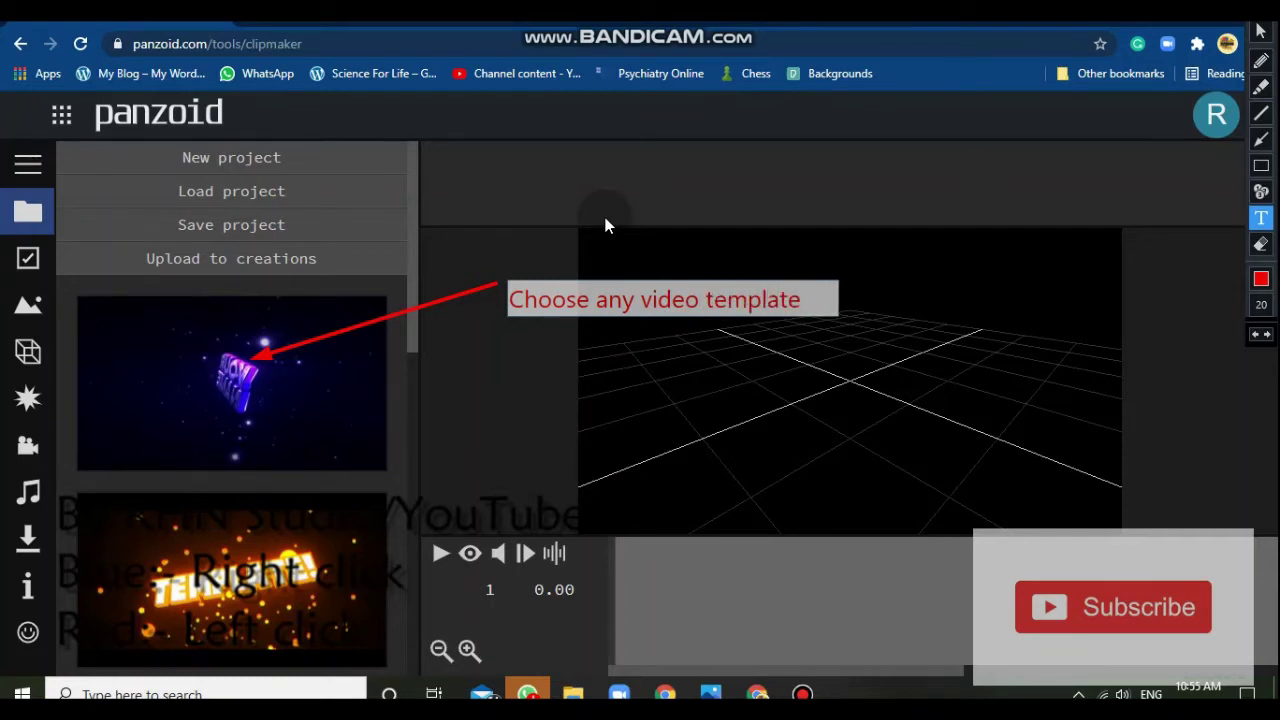
type(" you like")
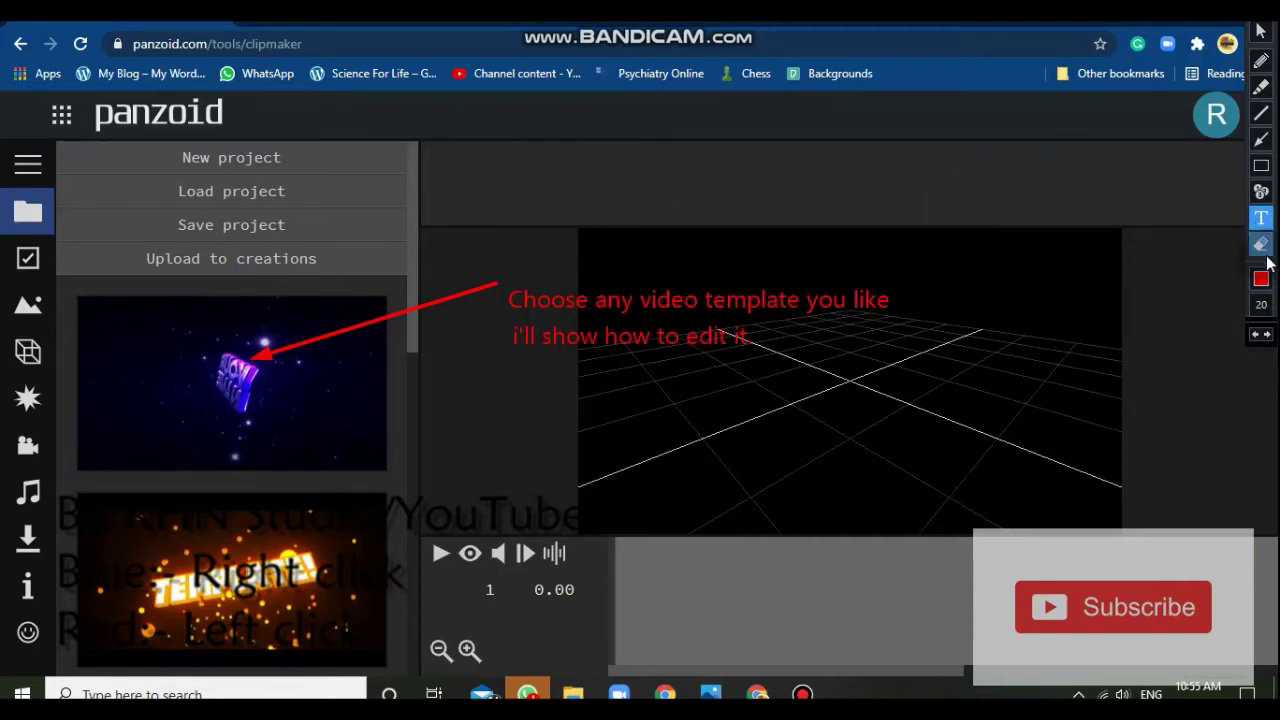
Draw a red rectangle around the two-line caption about choosing a video template.
left_click(1261, 165)
left_click_drag(490, 257, 570, 344)
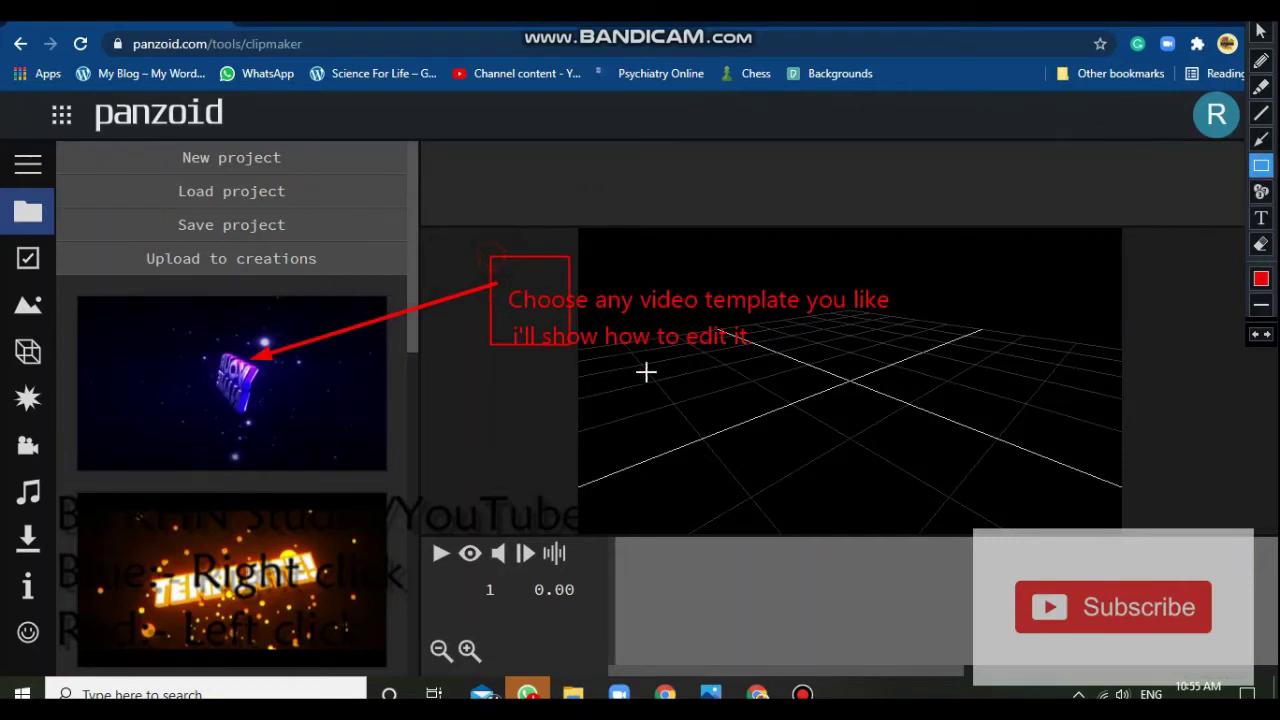
left_click_drag(646, 372, 901, 363)
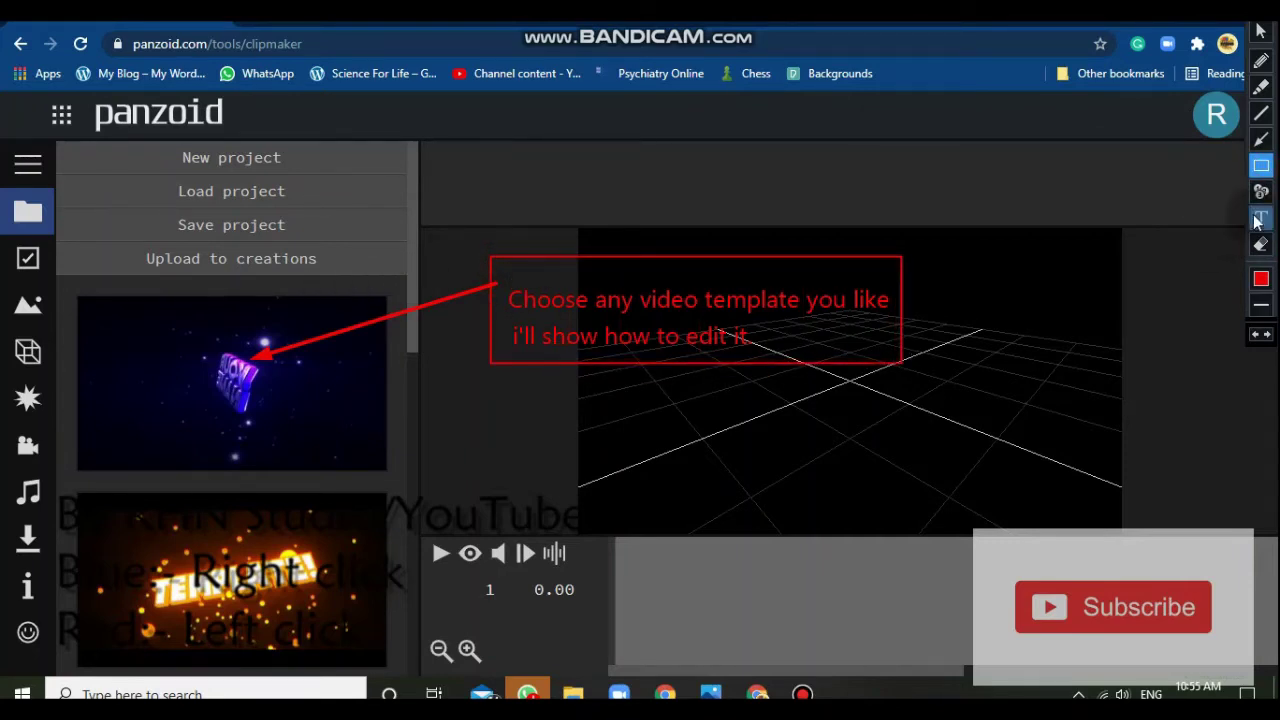
Undo the template annotations one after another: the rectangle, both caption lines and the arrow.
left_click(1260, 336)
left_click(1260, 336)
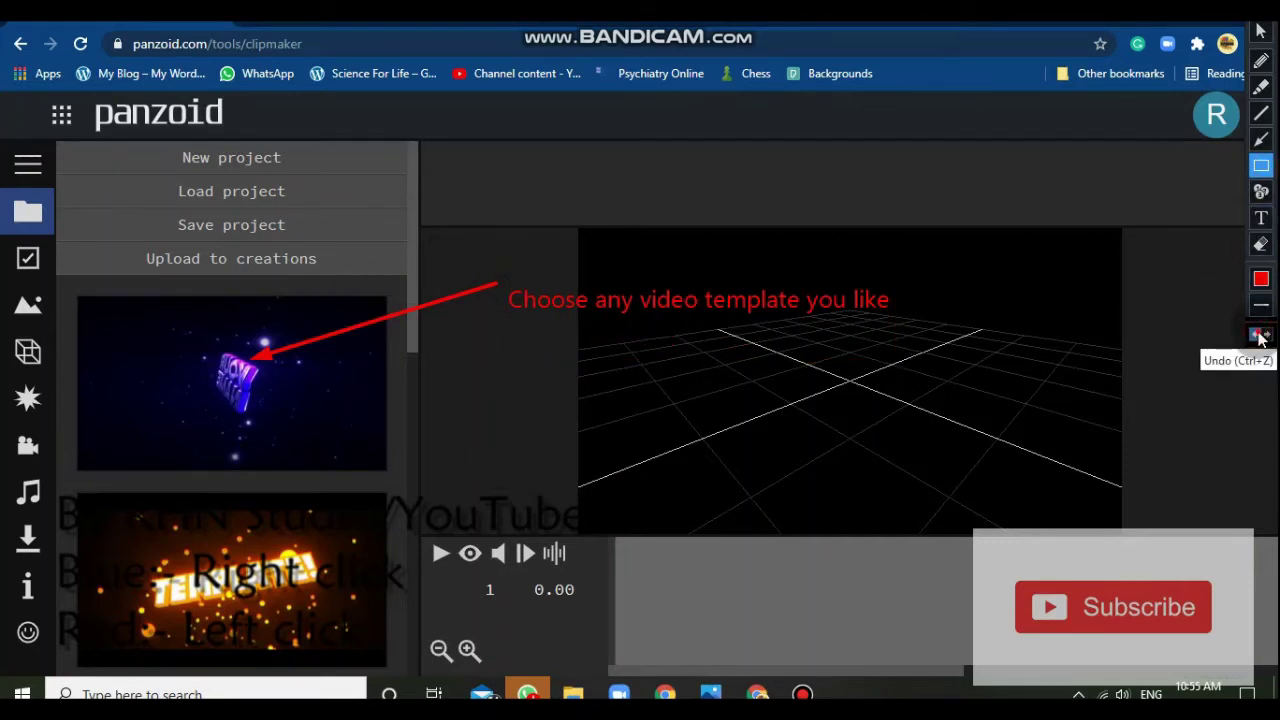
left_click(1260, 336)
left_click(1260, 336)
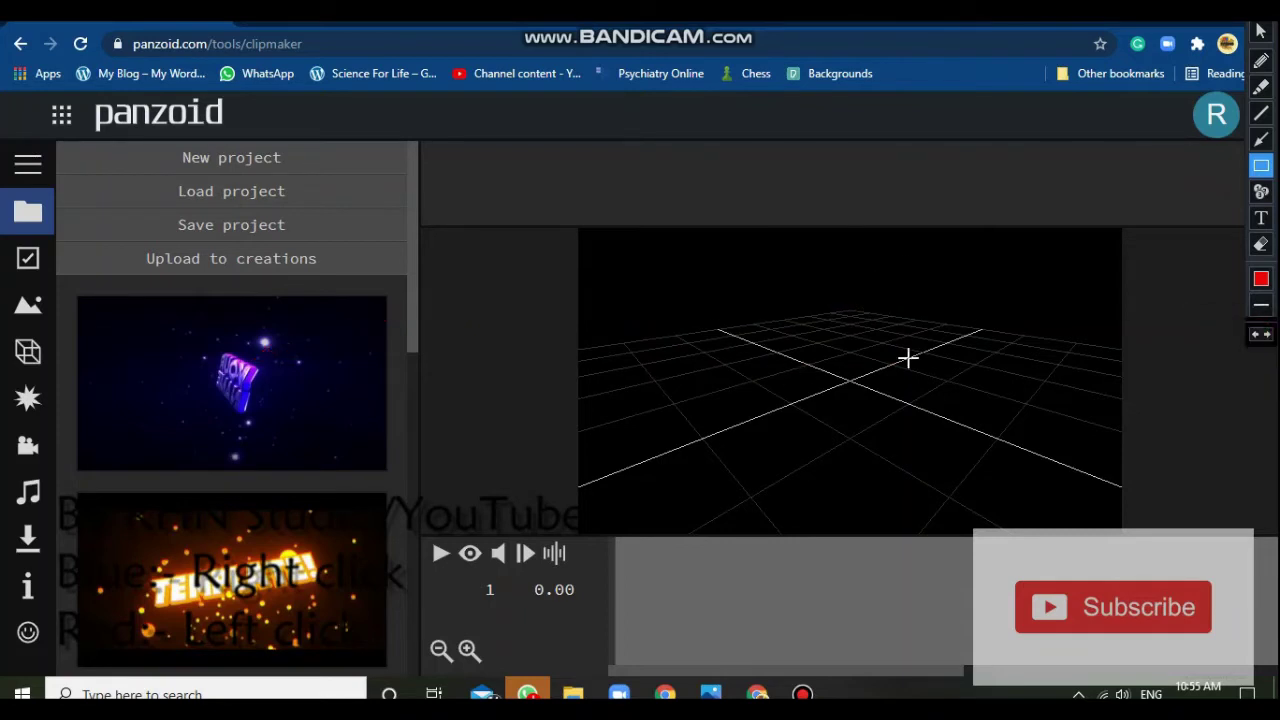
Load the first video template from the project list, agreeing to leave the current page.
left_click(1260, 31)
left_click(213, 397)
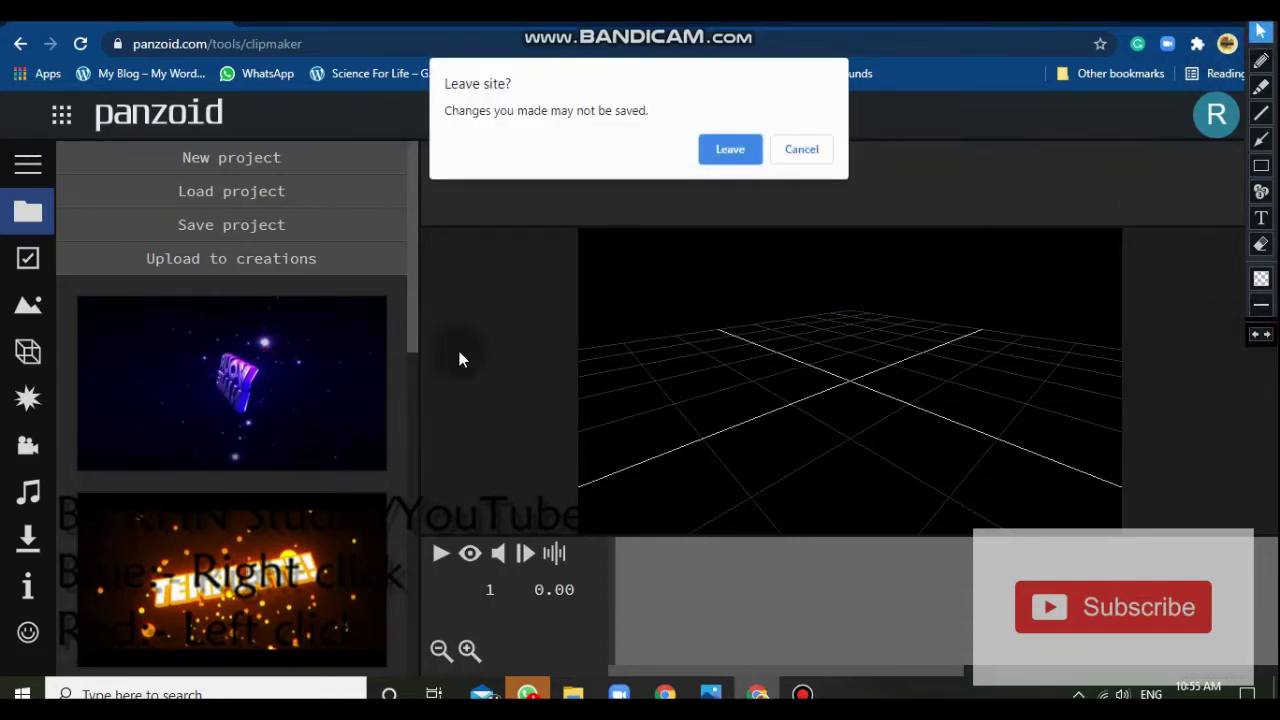
left_click(731, 150)
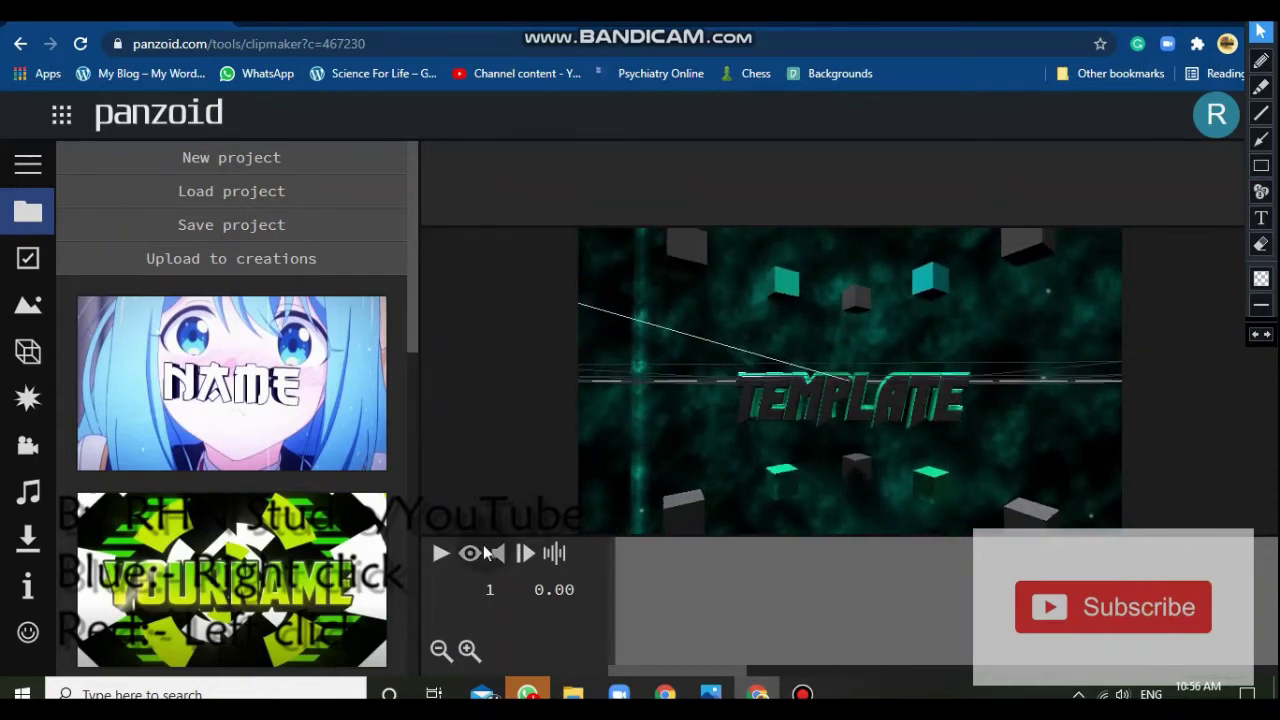
Set the speaker volume to 0 and preview the loaded template's animation, pausing it after several seconds.
left_click(437, 560)
left_click(436, 561)
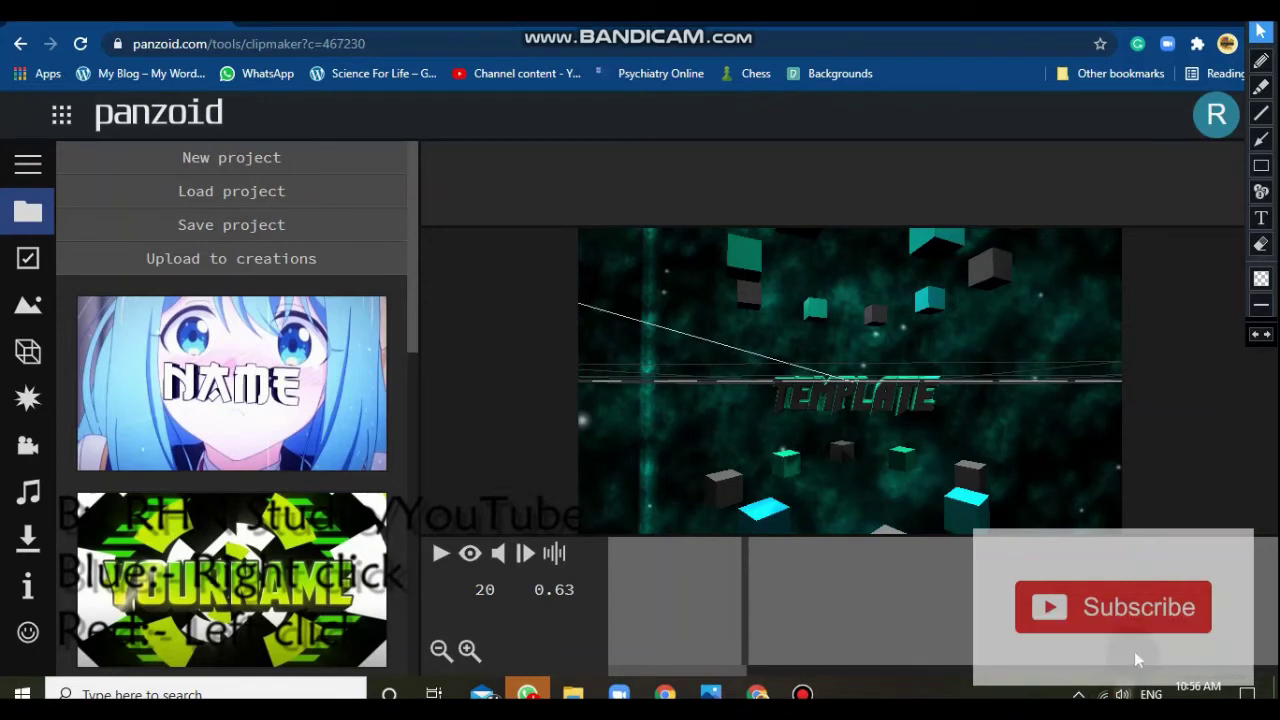
left_click(1122, 694)
left_click_drag(1110, 650, 1005, 650)
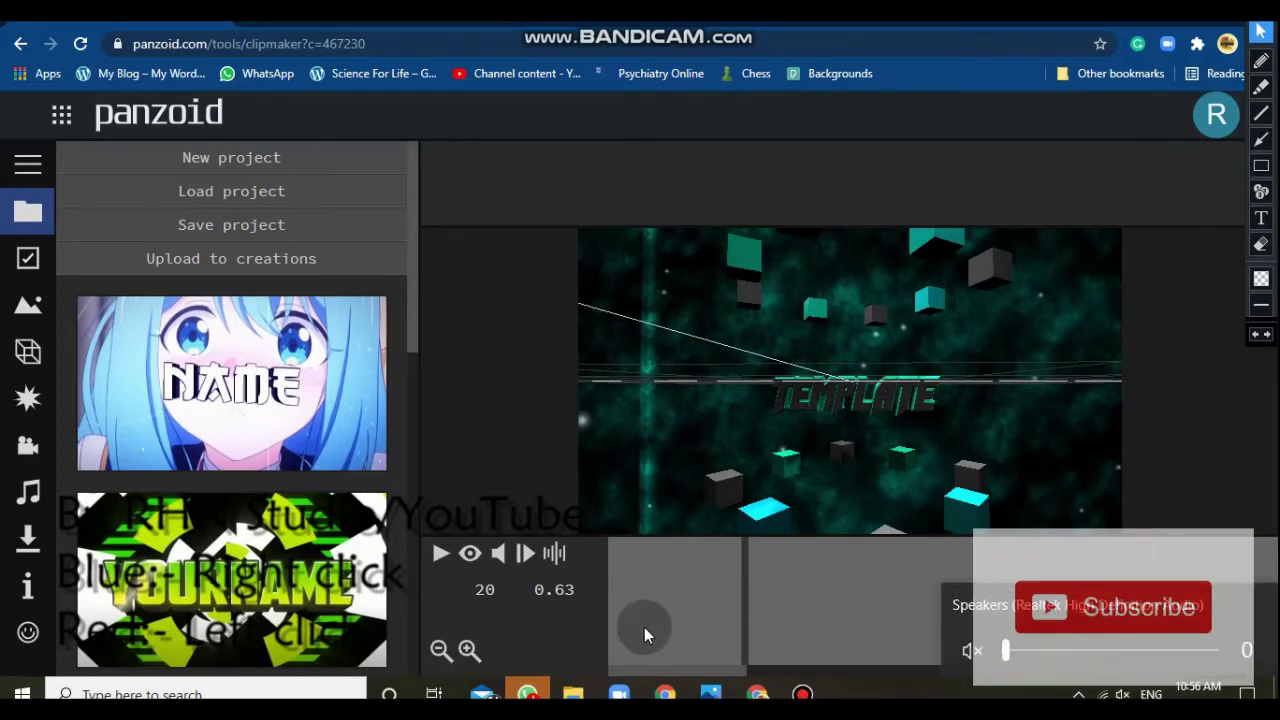
left_click(441, 553)
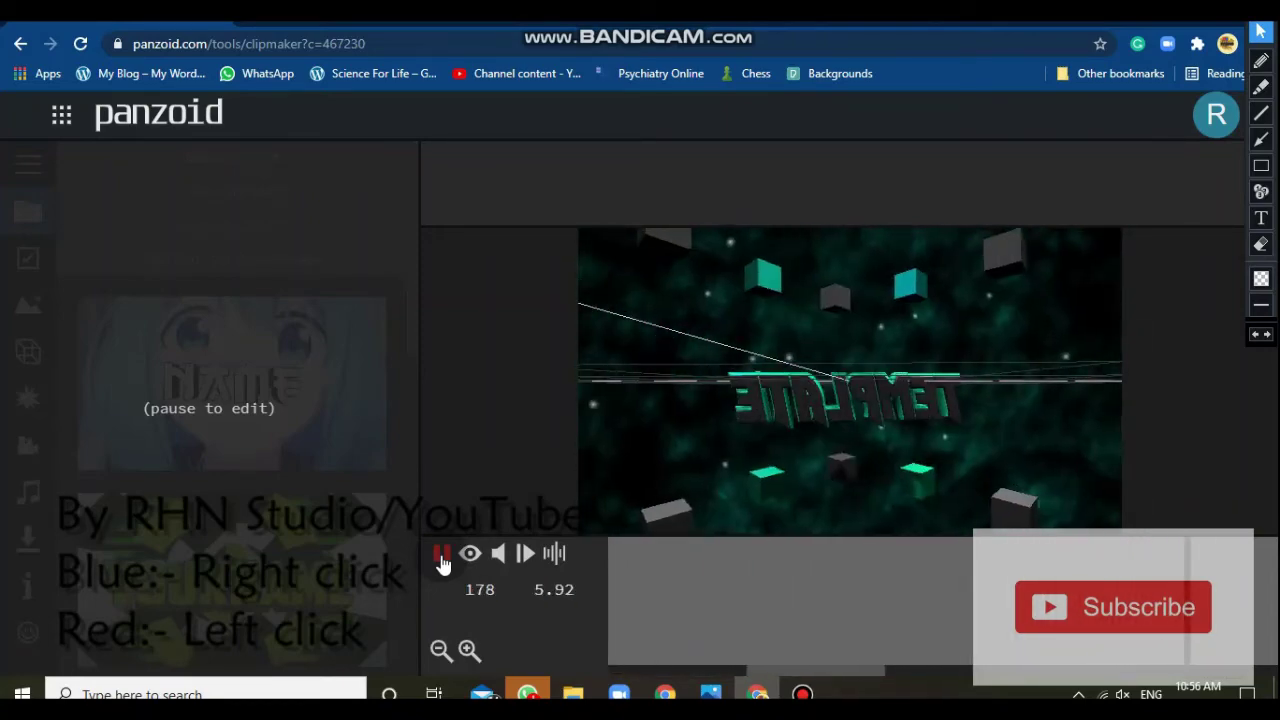
left_click(441, 556)
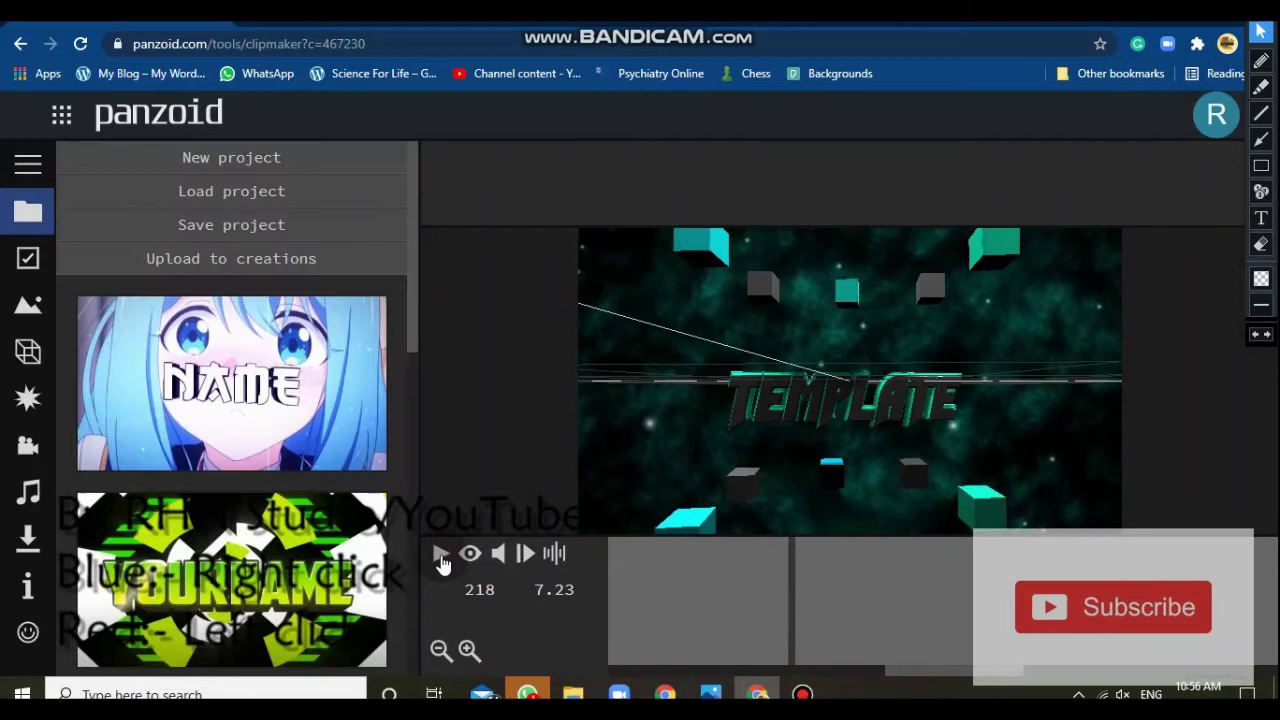
Look through the template's Basics, Scene and Objects settings, including the grouped object list.
left_click(38, 348)
left_click(28, 260)
left_click(32, 304)
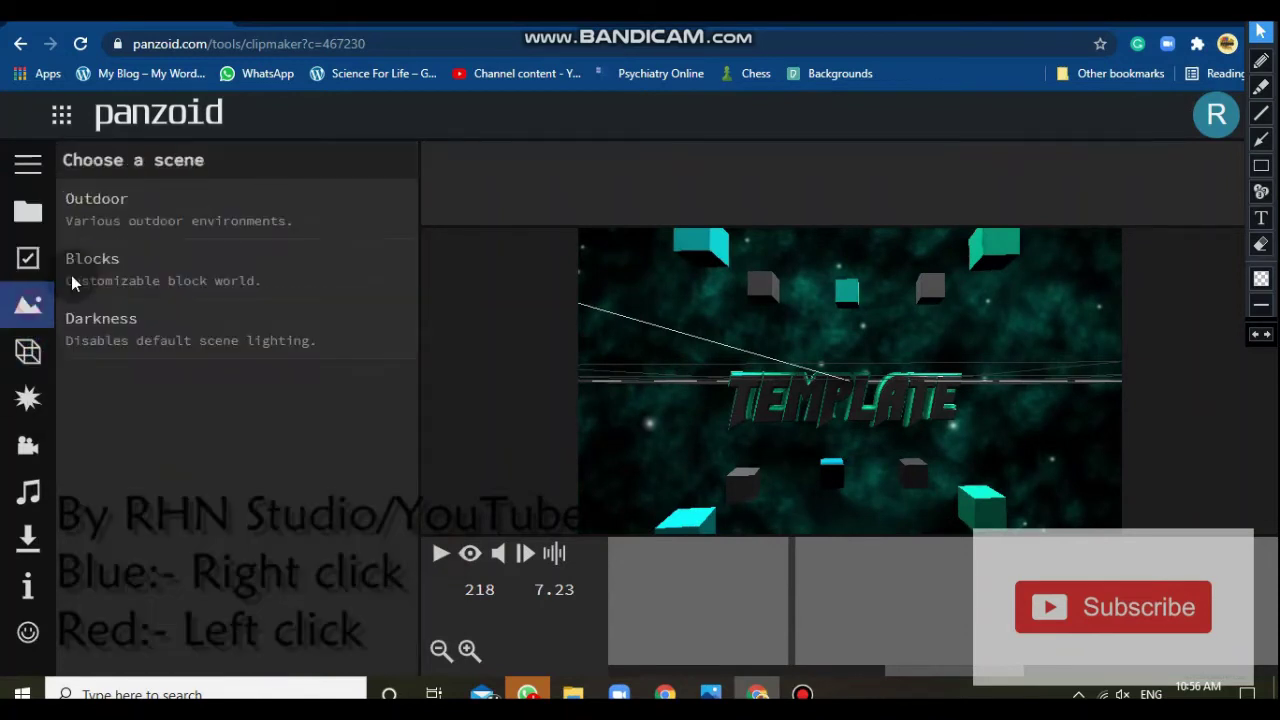
left_click(28, 351)
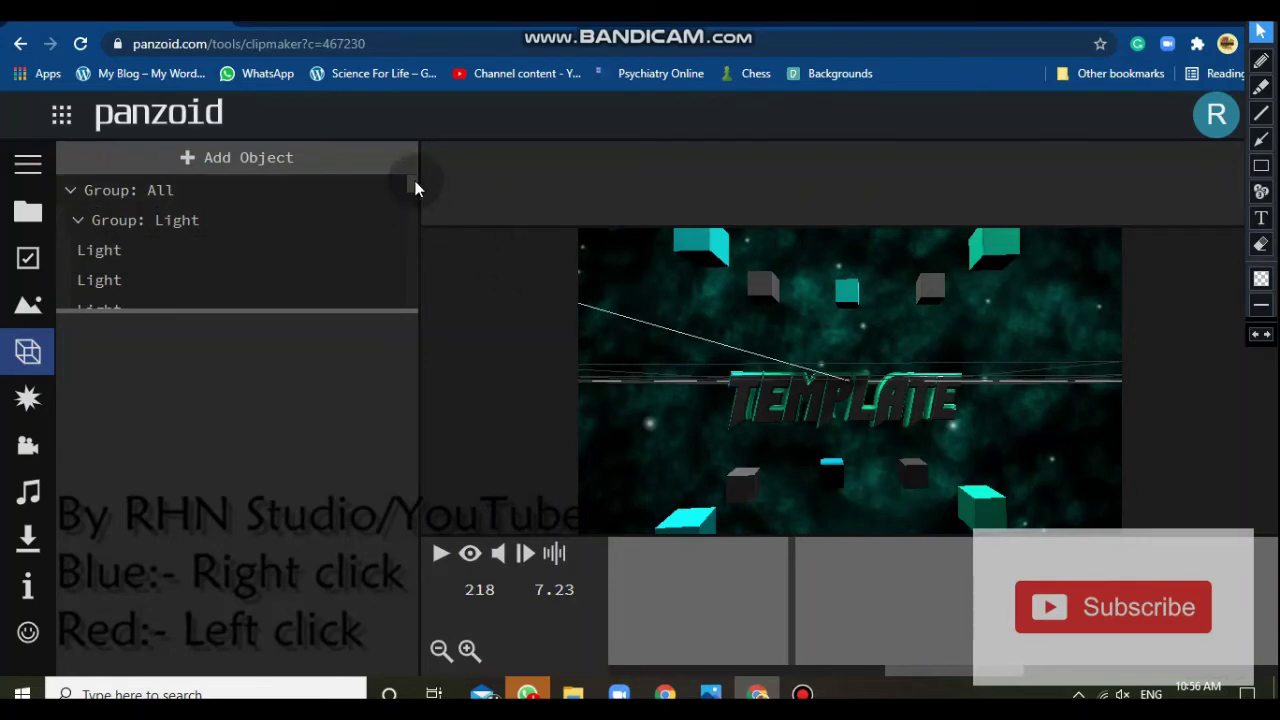
left_click_drag(415, 188, 410, 209)
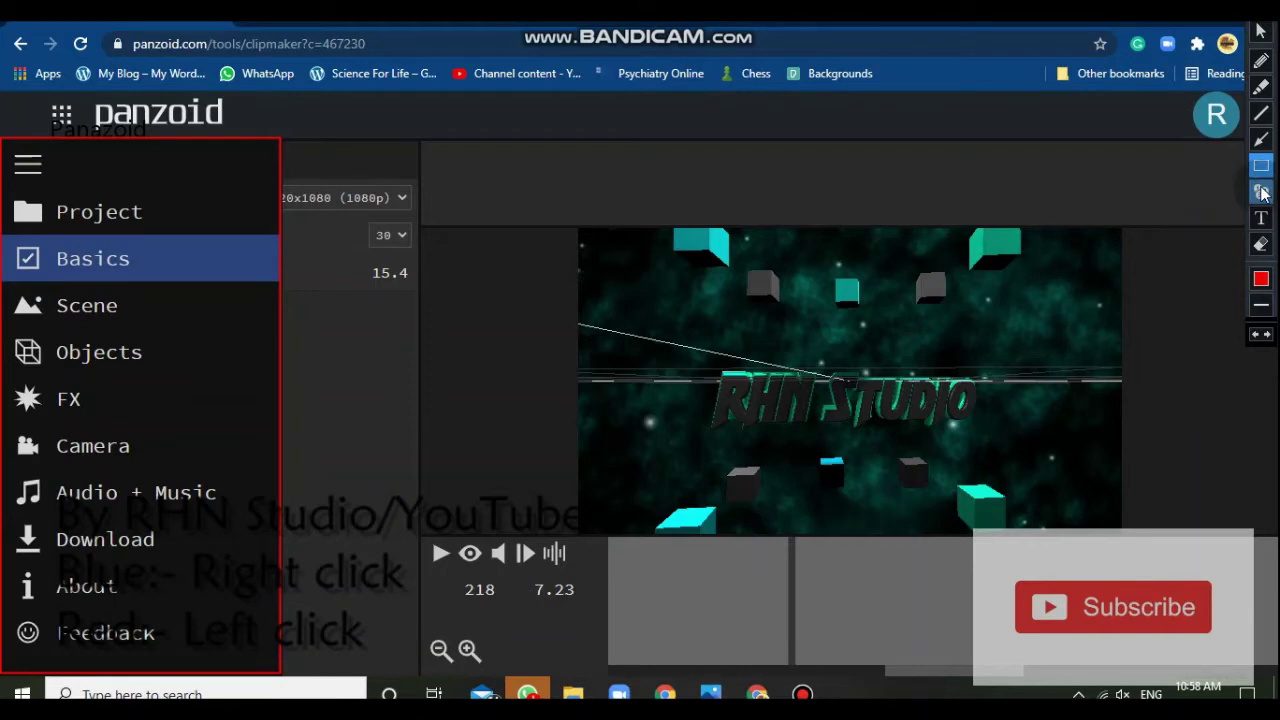
Remove the red frame around the expanded side menu and open the Scene settings.
left_click(1259, 336)
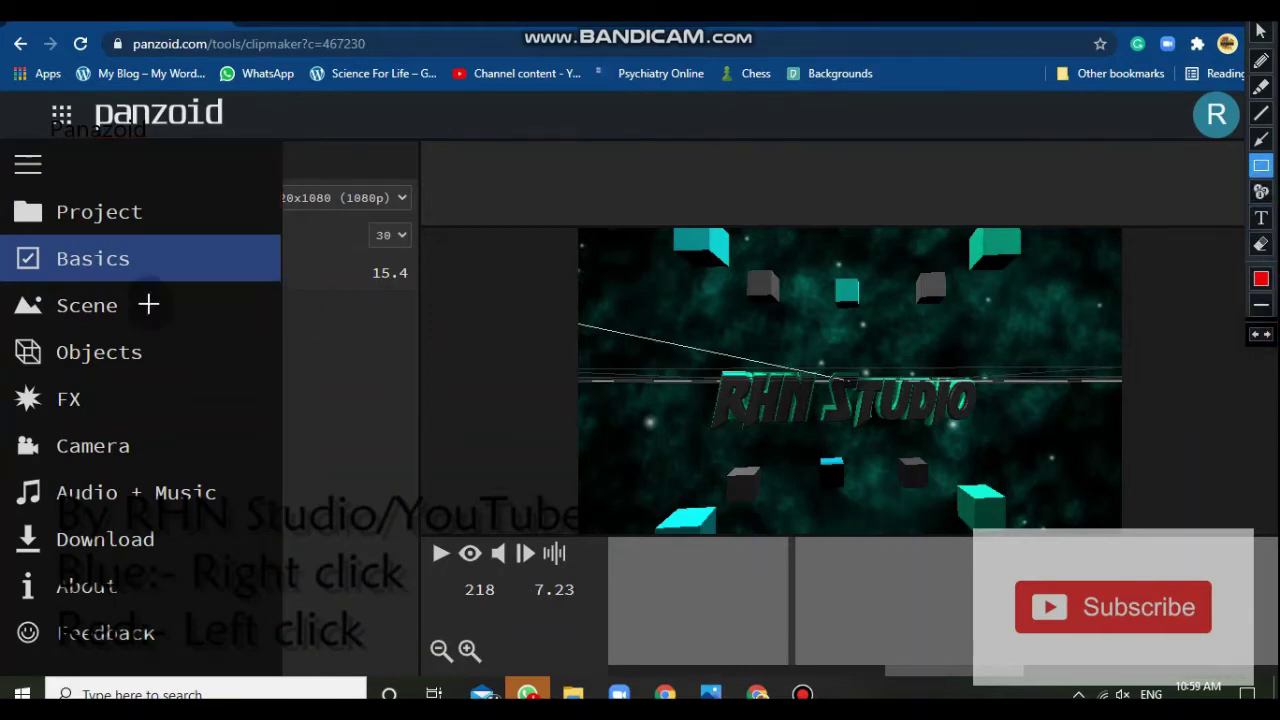
left_click(1260, 30)
left_click(128, 318)
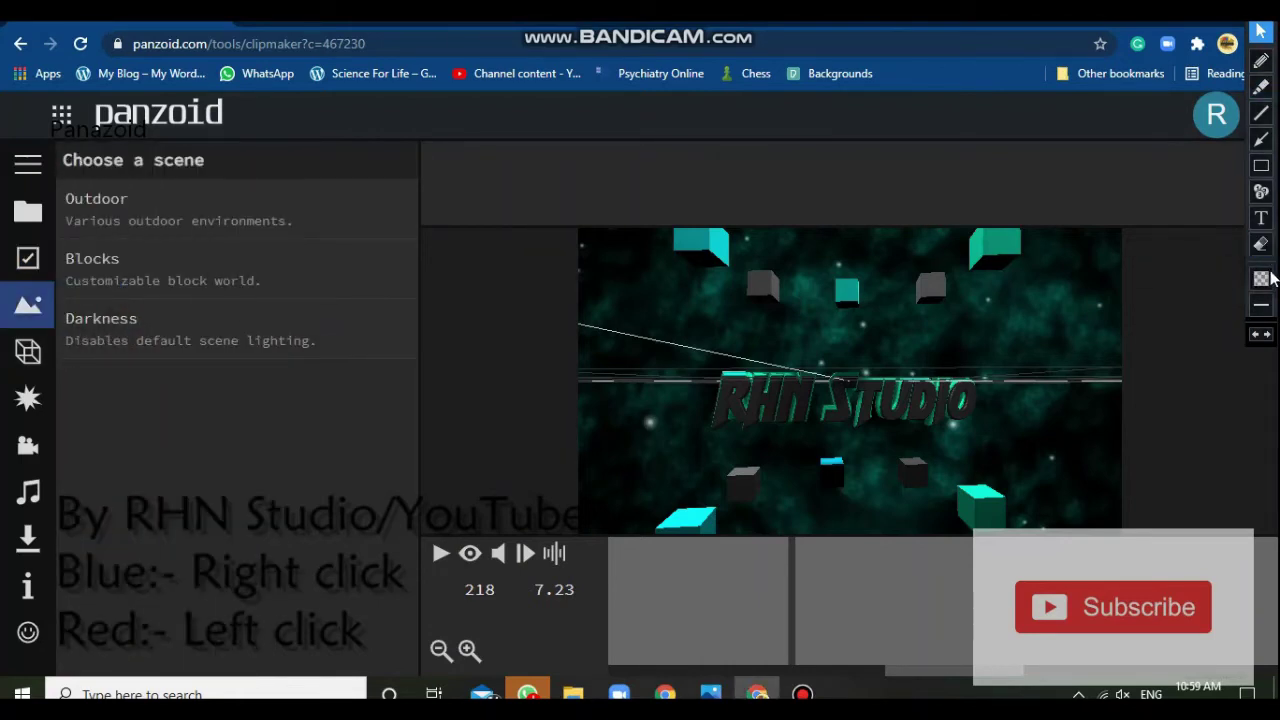
Frame the Outdoor, Blocks and Darkness scene options in red and add the red caption "Choose a scene" beneath them.
left_click(1260, 165)
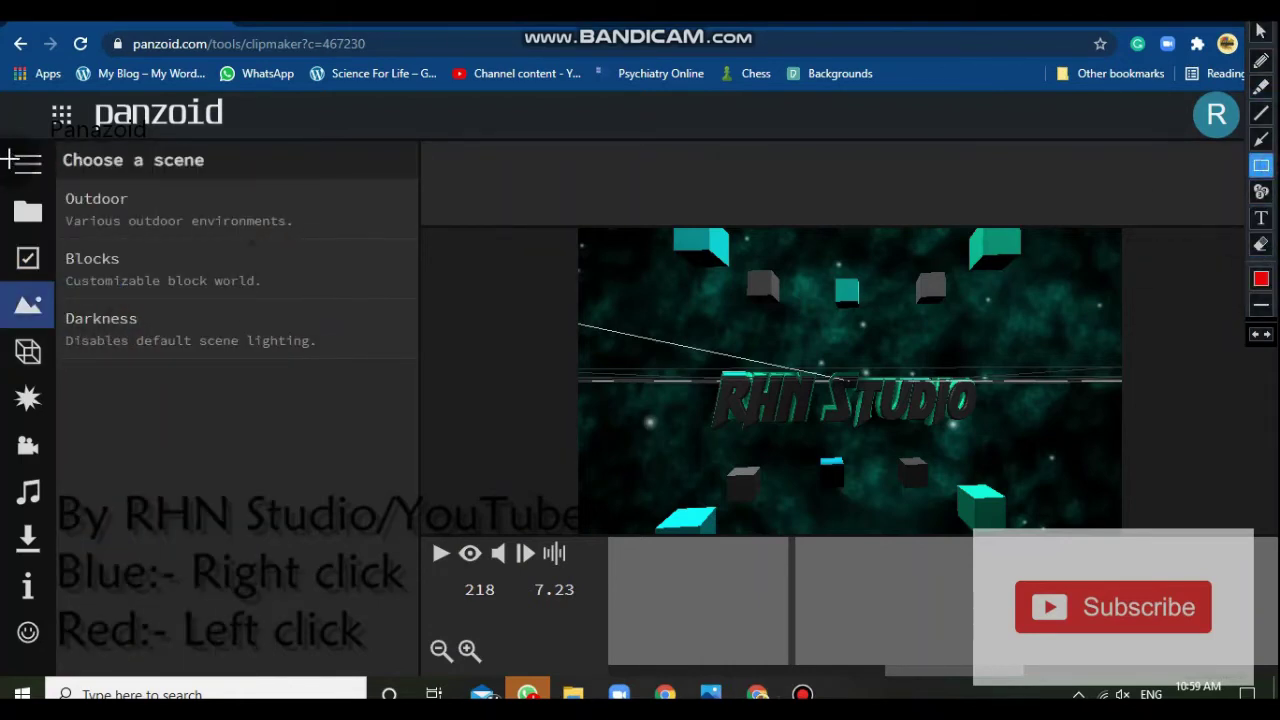
mouse_move(57, 177)
left_mouse_down()
mouse_move(251, 326)
mouse_move(383, 374)
mouse_move(417, 360)
left_mouse_up()
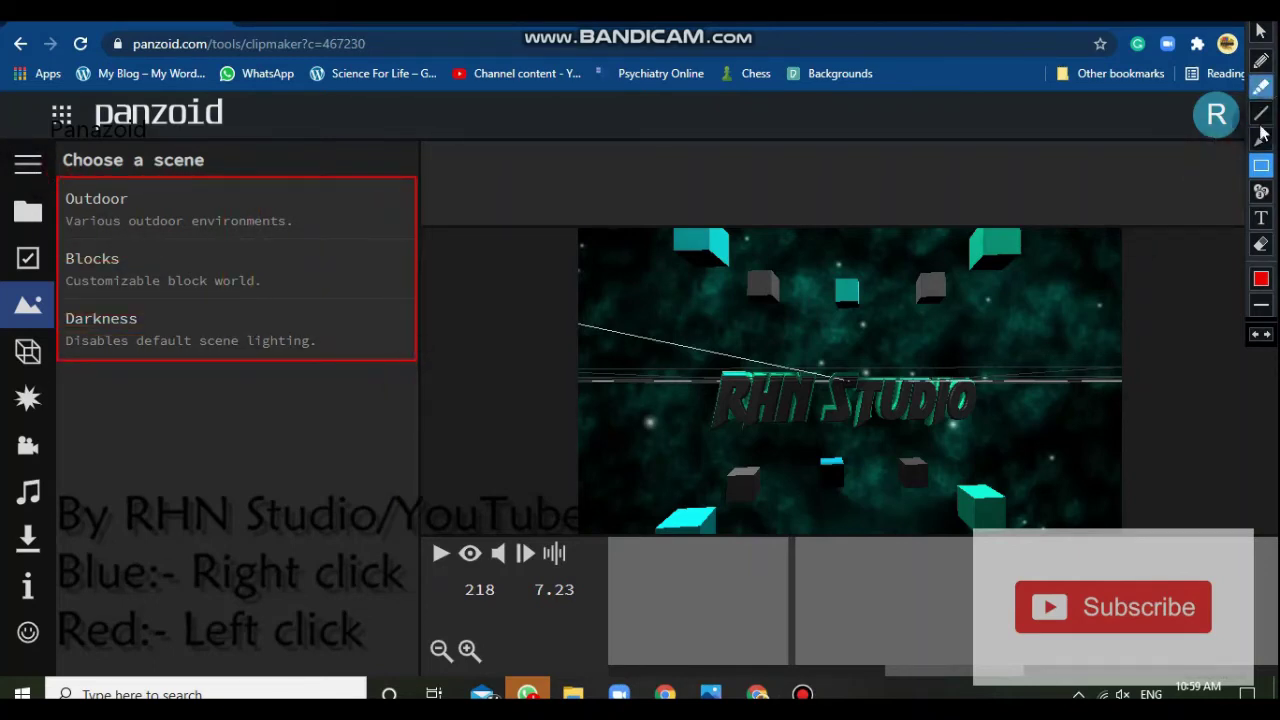
left_click(1261, 217)
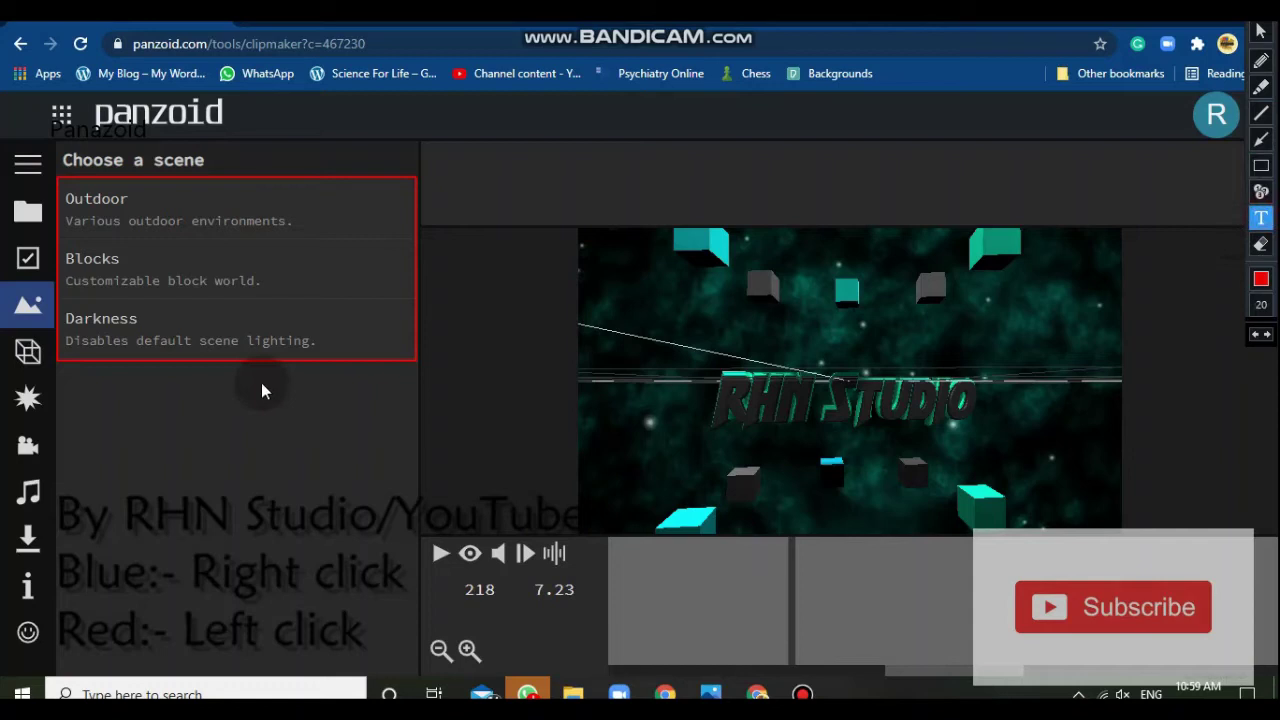
left_click(65, 378)
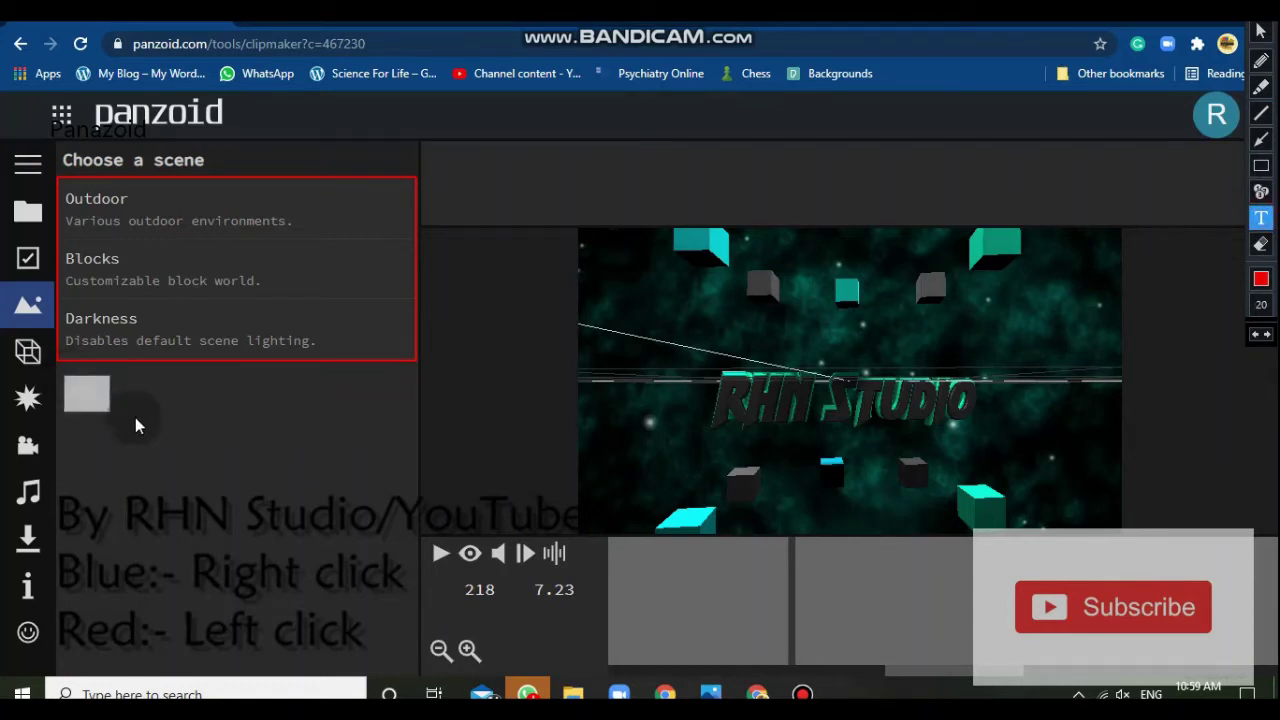
type("Choo")
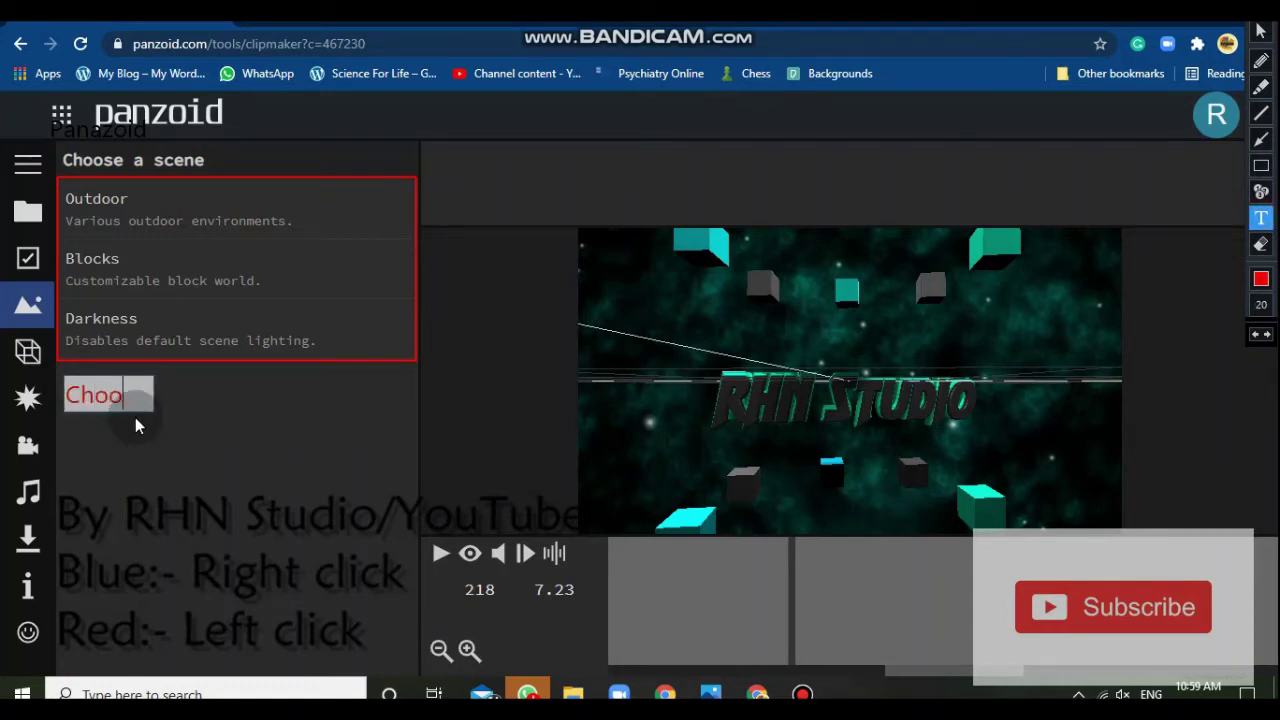
type("se a s")
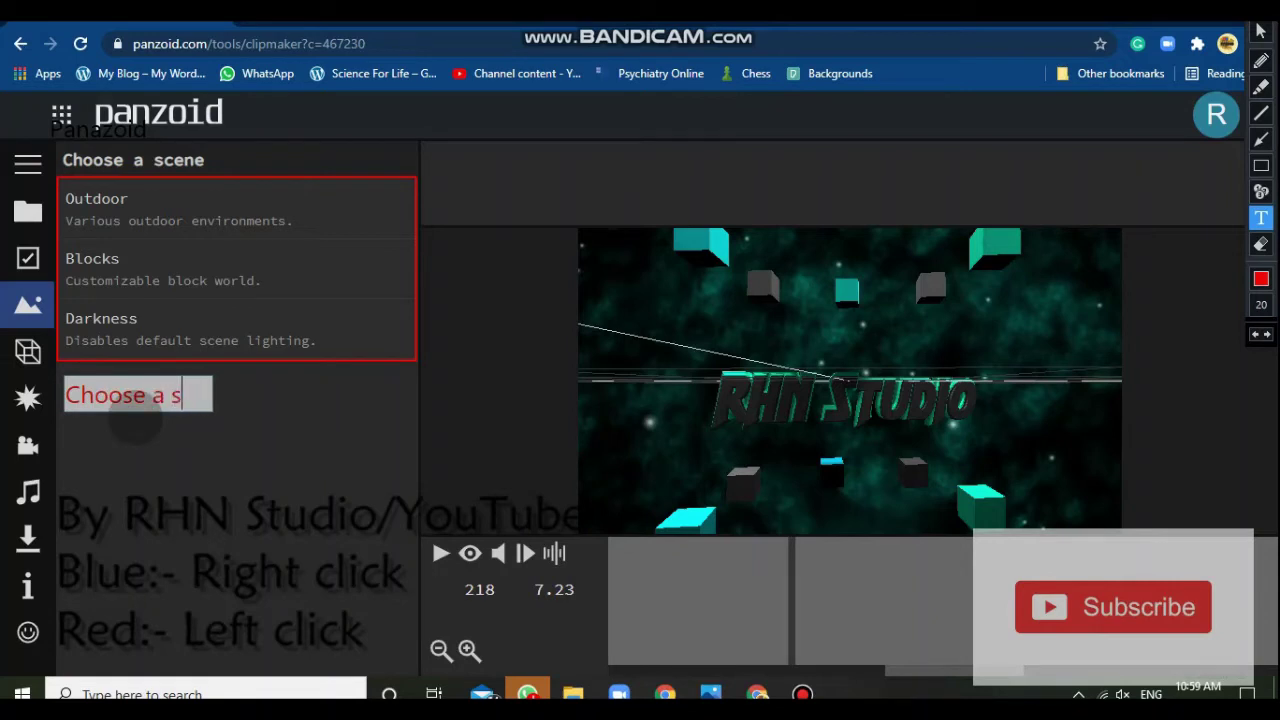
type("cenr")
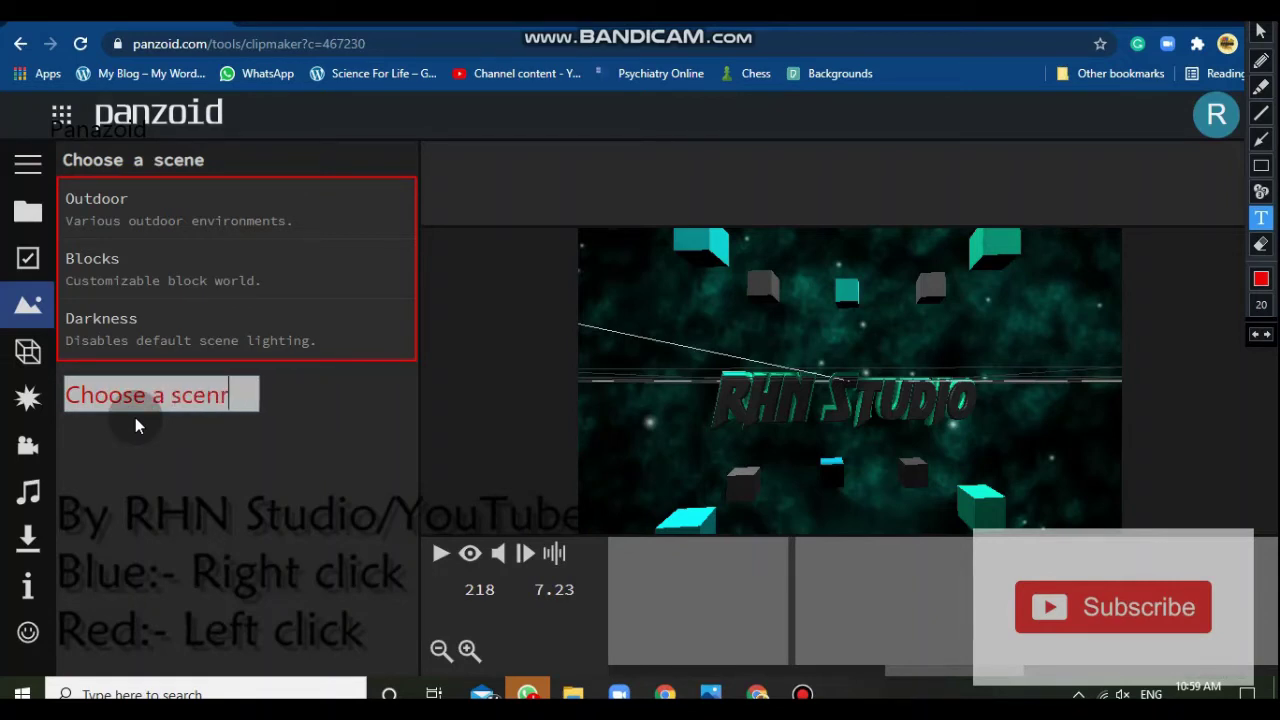
key("BackSpace")
type("e")
left_click(1265, 34)
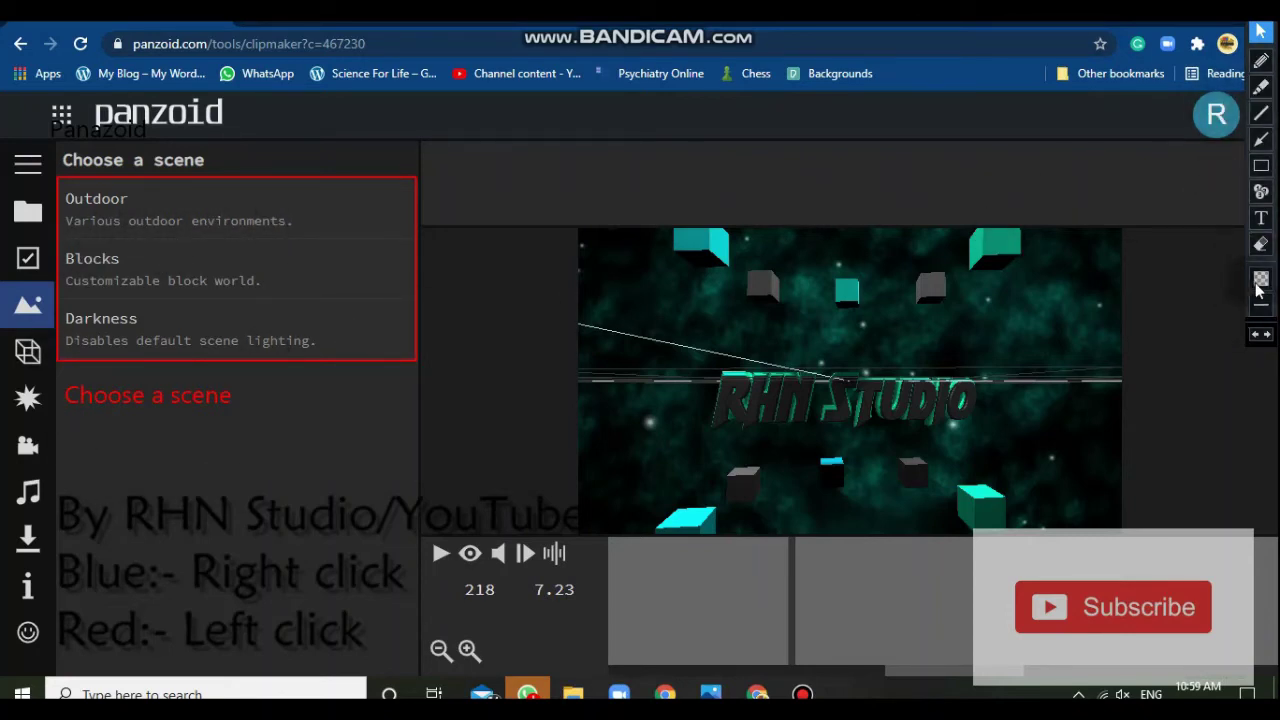
Undo the scene caption and its red frame, and open the Objects settings.
left_click(1257, 338)
left_click(1257, 338)
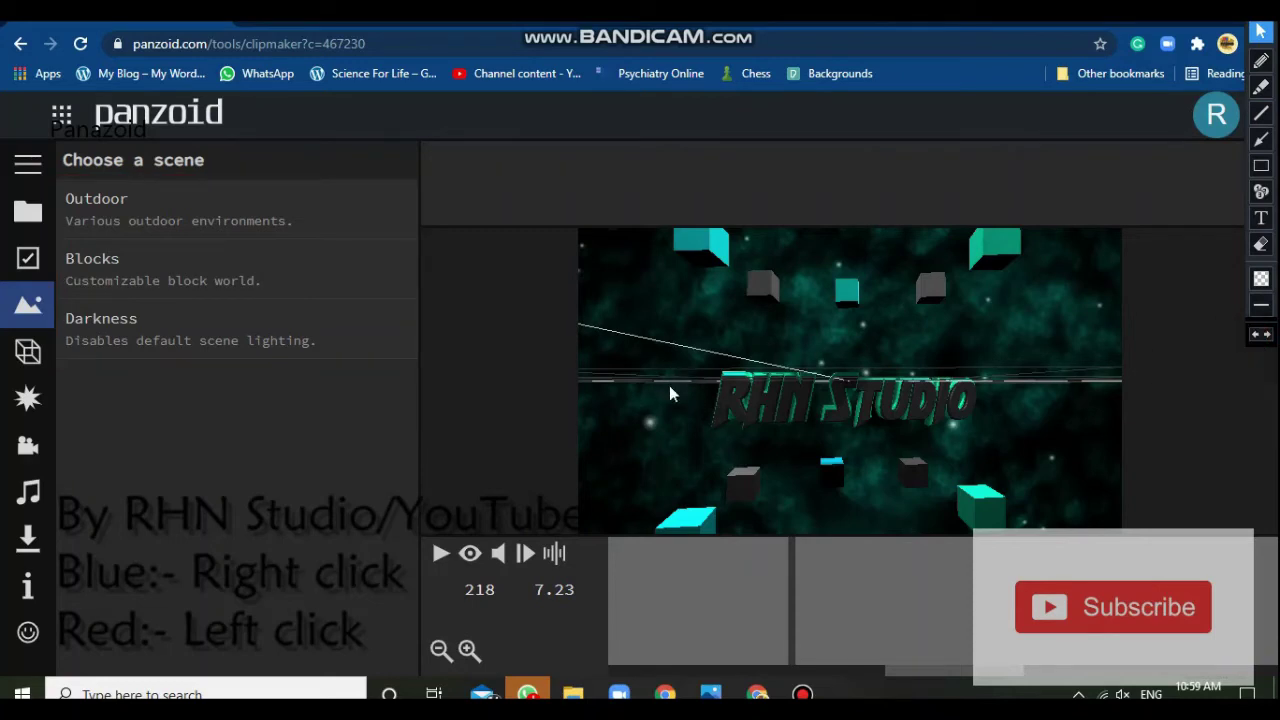
left_click(28, 352)
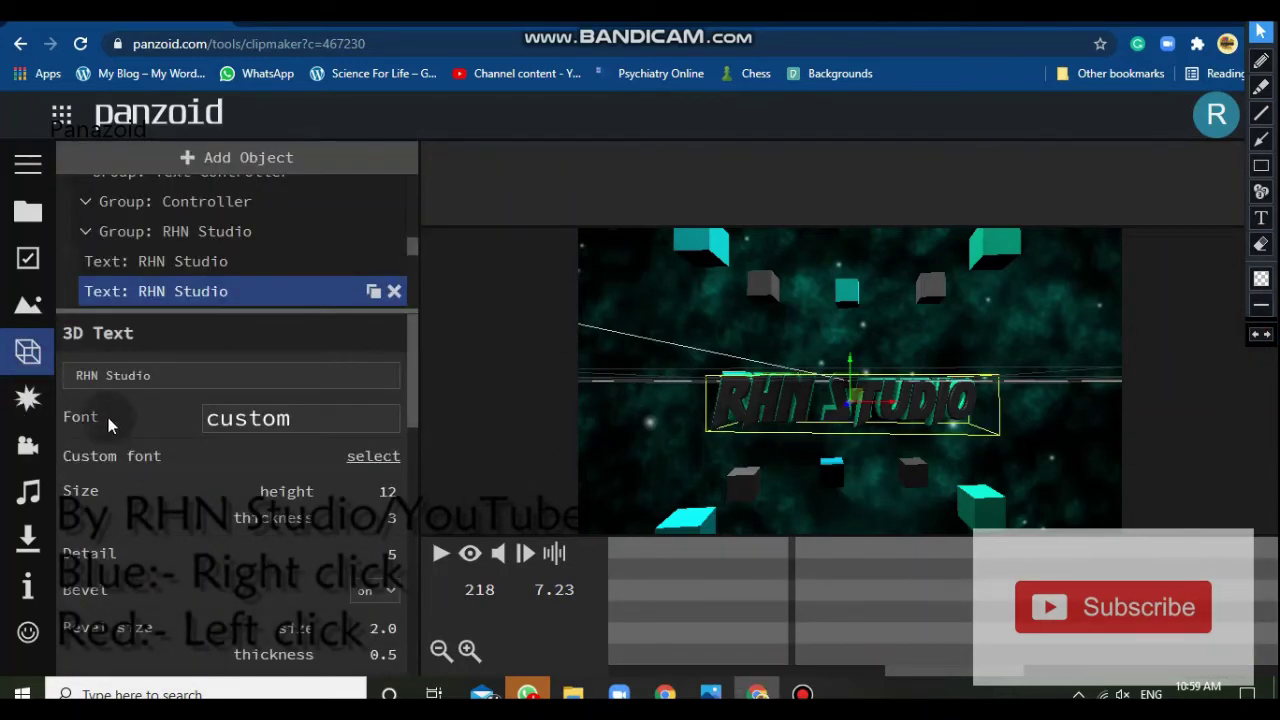
Open the FX settings and browse the effects available to add, from Color through Framing.
left_click(28, 398)
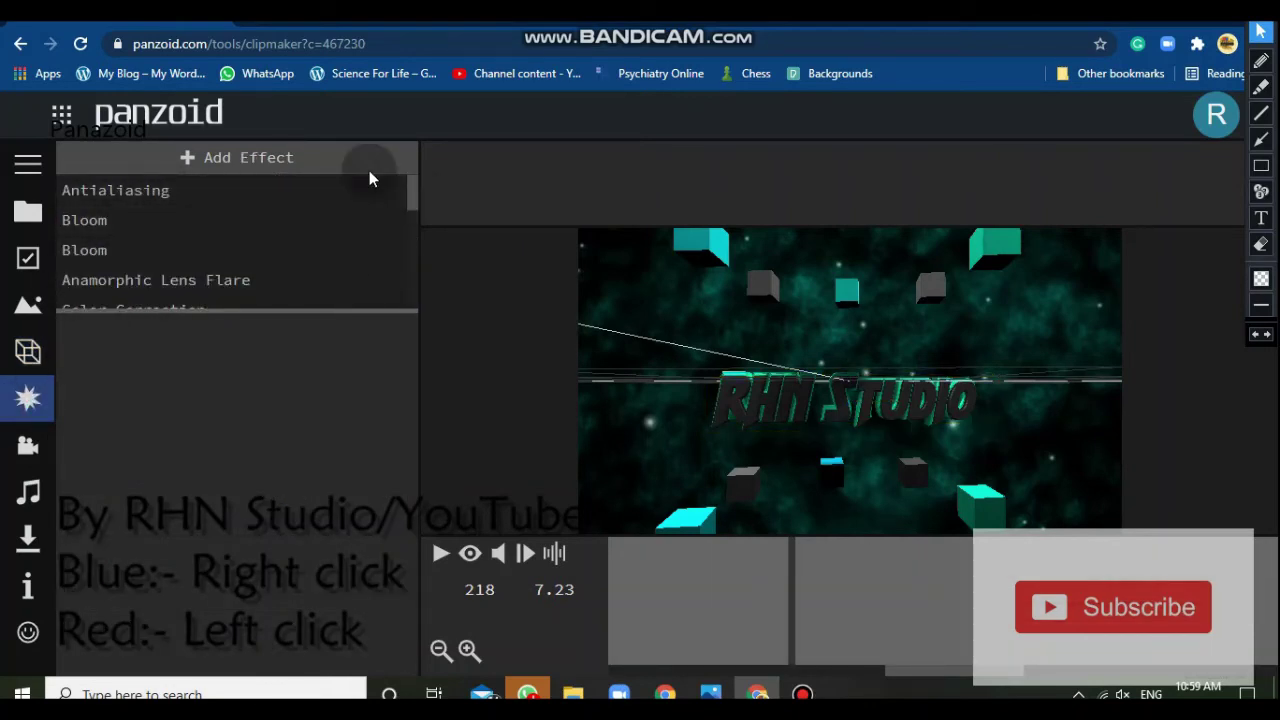
left_click(370, 170)
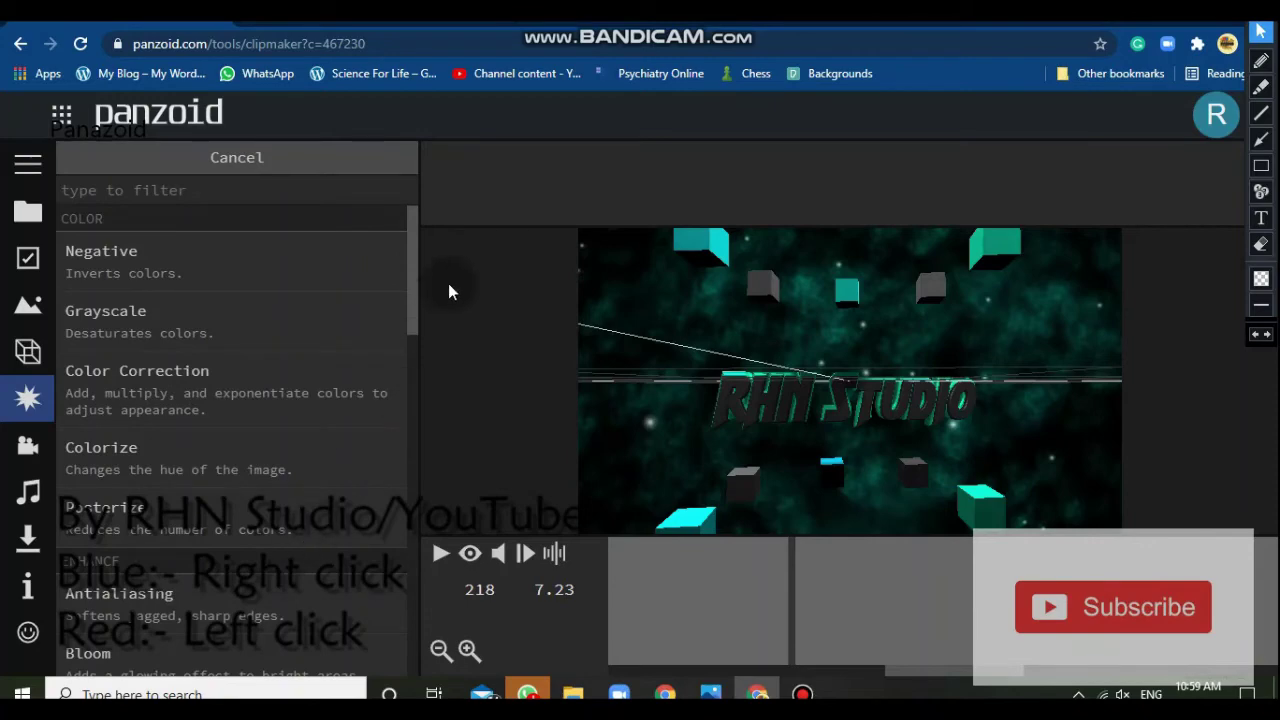
left_click_drag(414, 265, 410, 605)
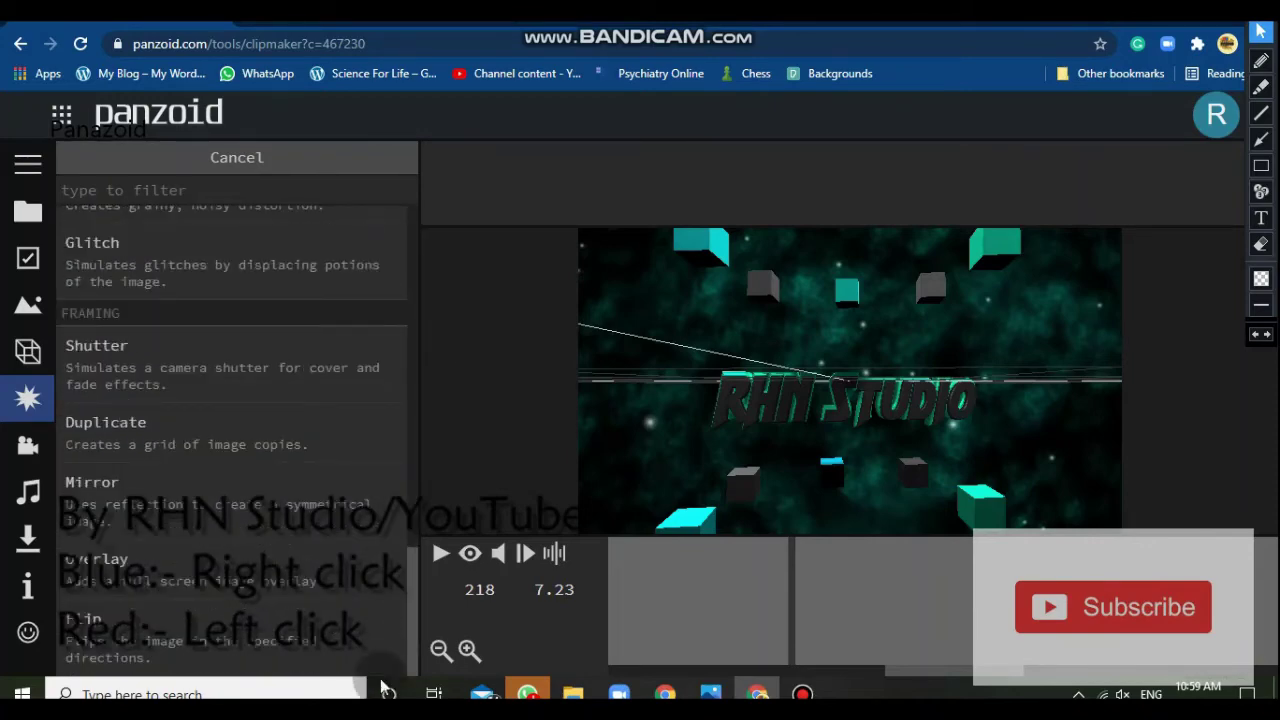
left_click(145, 522)
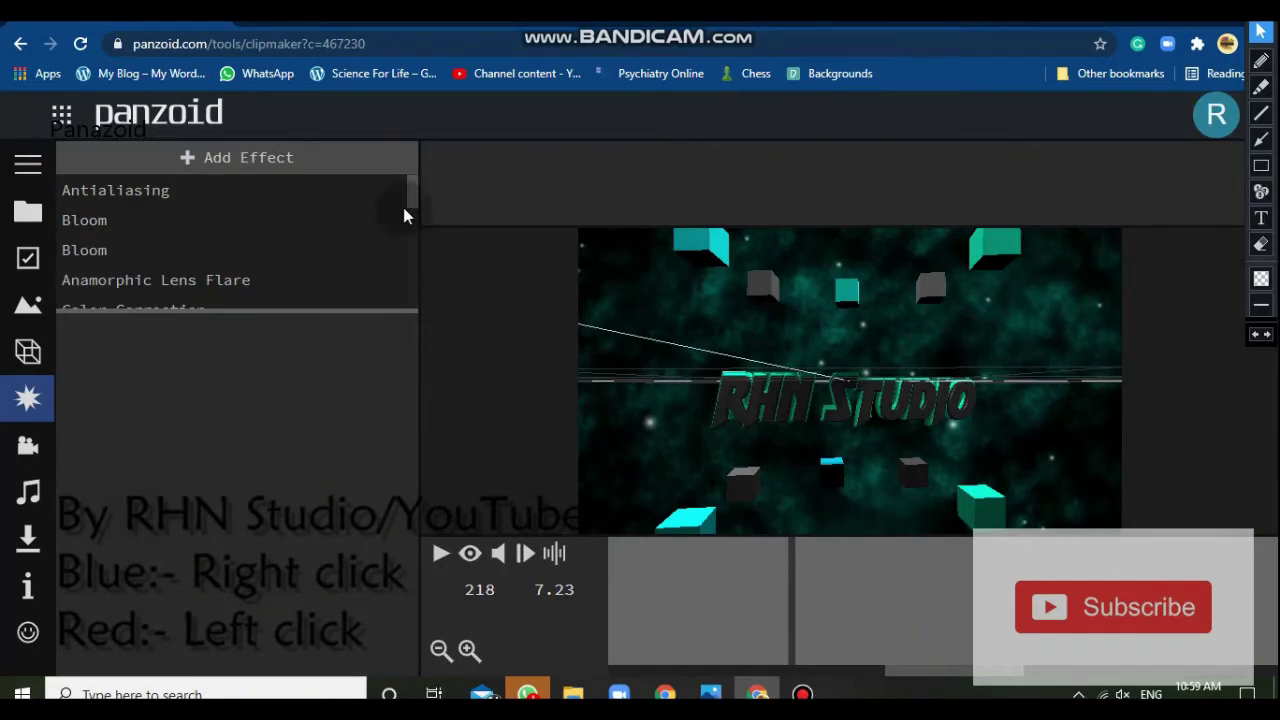
Try a Shake speed keyframe in the camera animation settings and remove it.
left_click(26, 445)
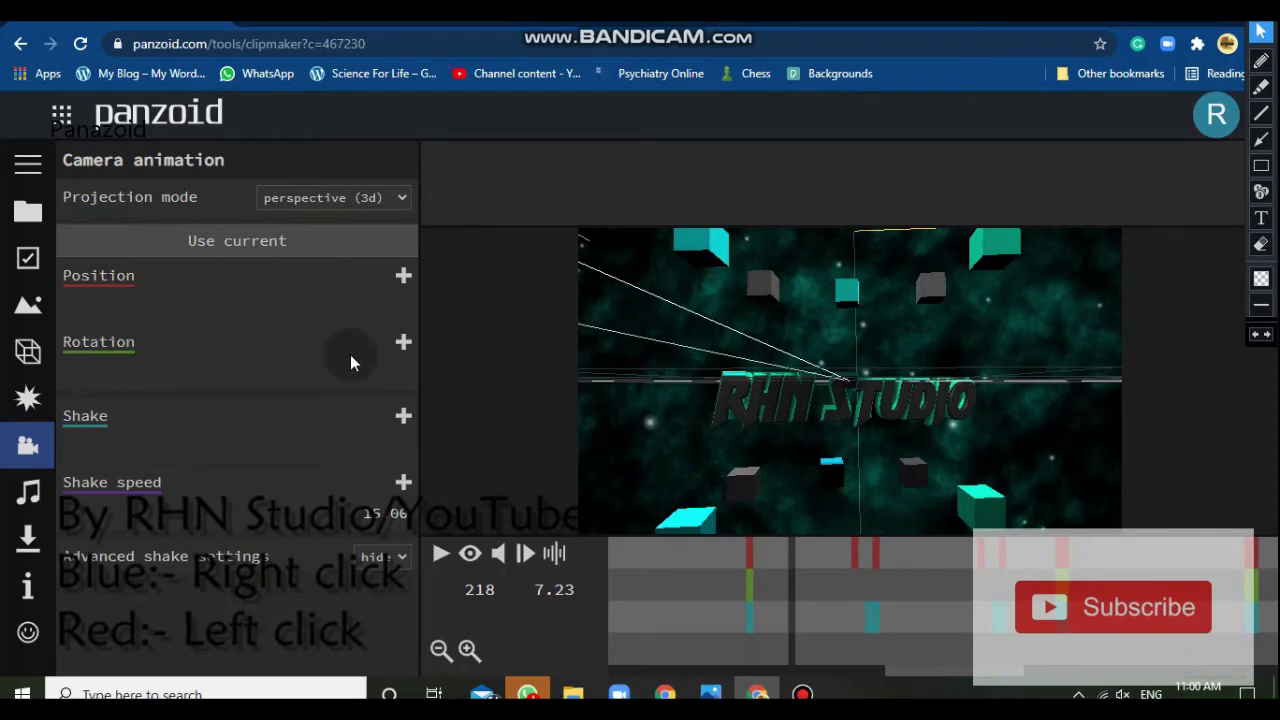
left_click(403, 483)
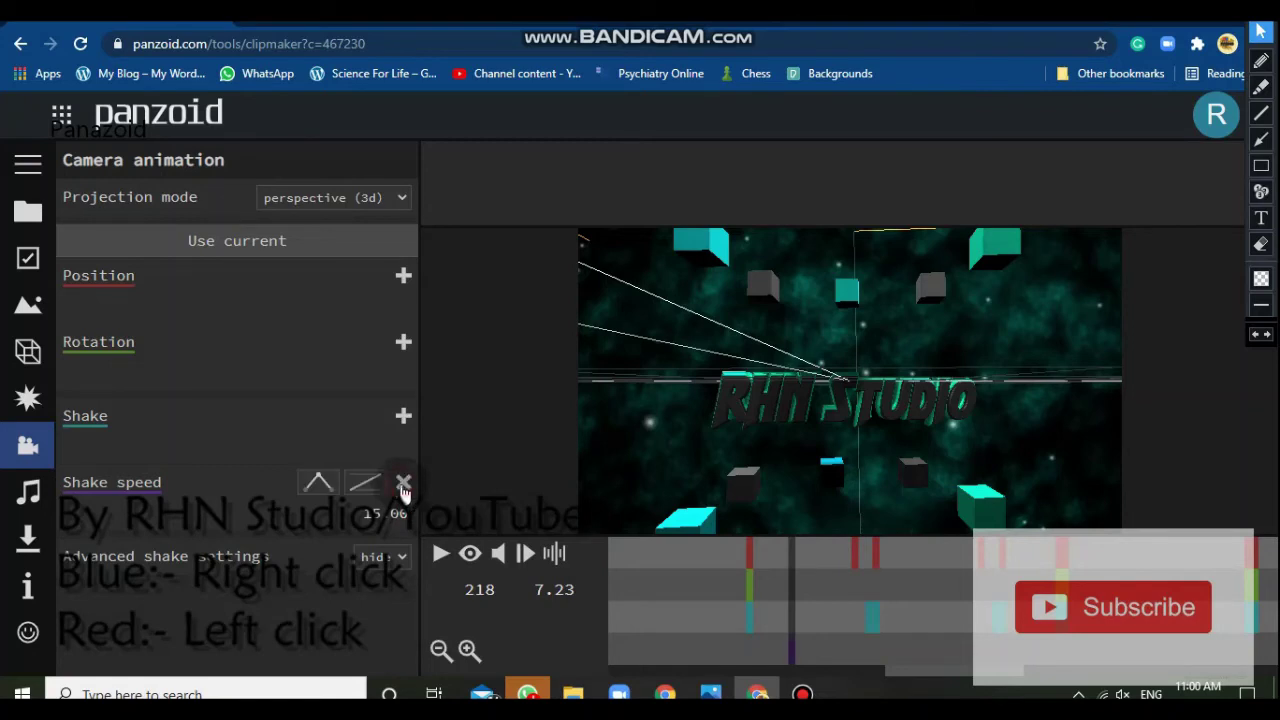
left_click(403, 484)
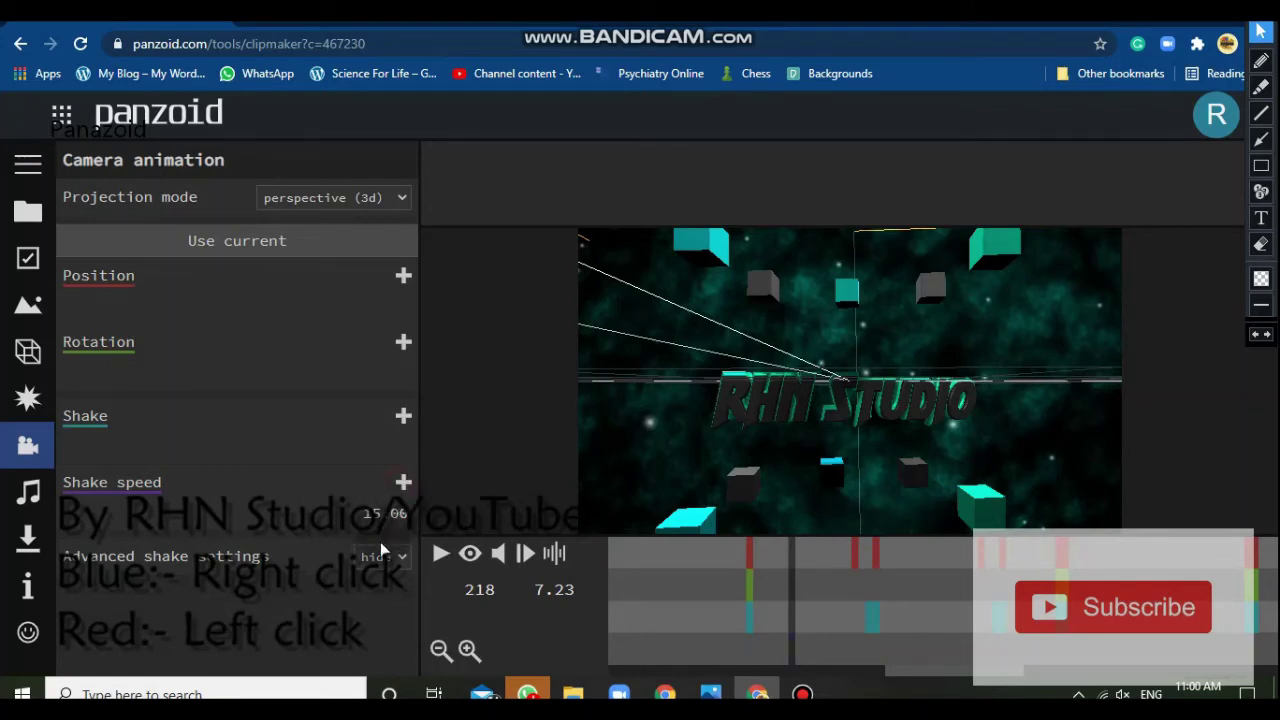
View the audio track settings, and return to the camera animation to add and remove another Shake speed keyframe.
left_click(28, 492)
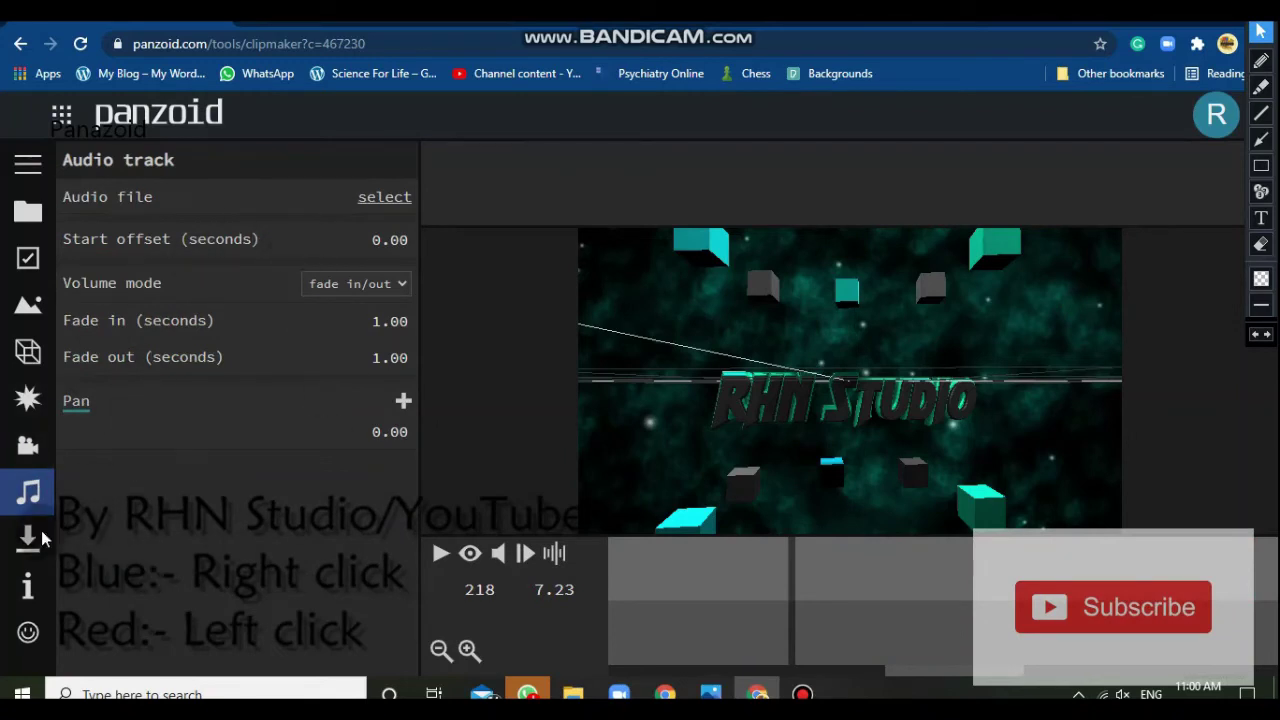
left_click(40, 448)
left_click(403, 484)
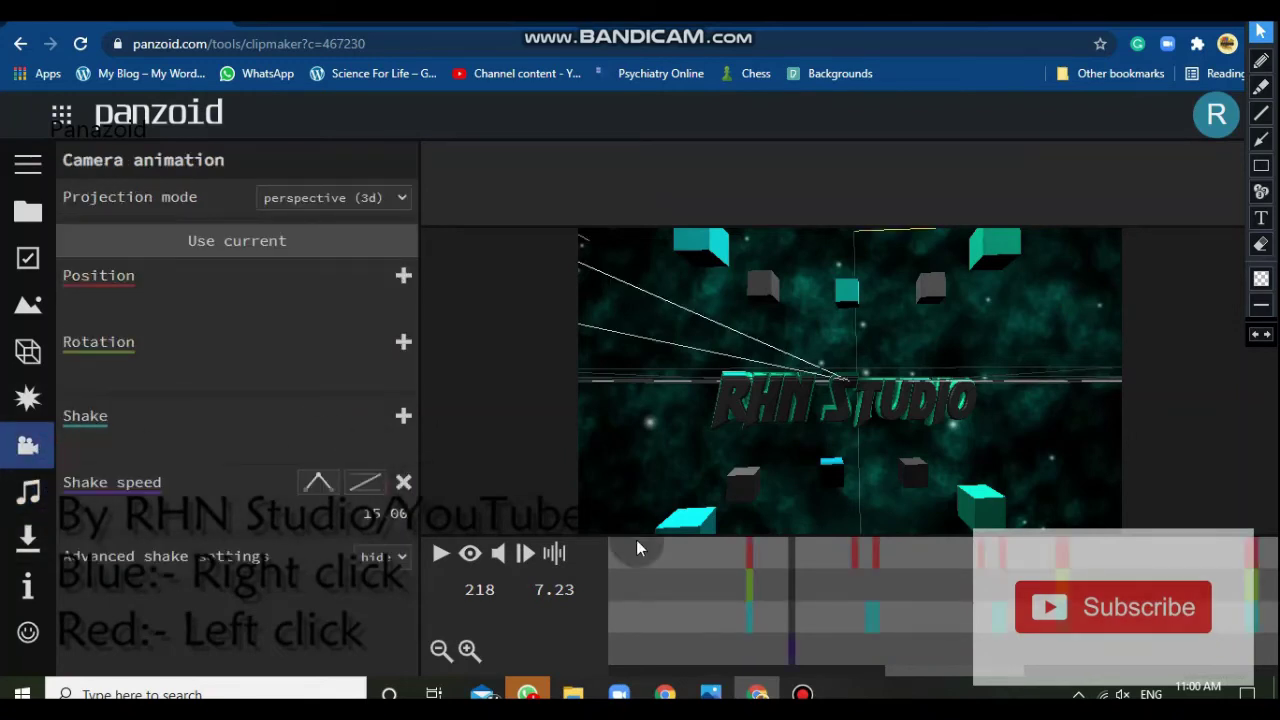
left_click(403, 484)
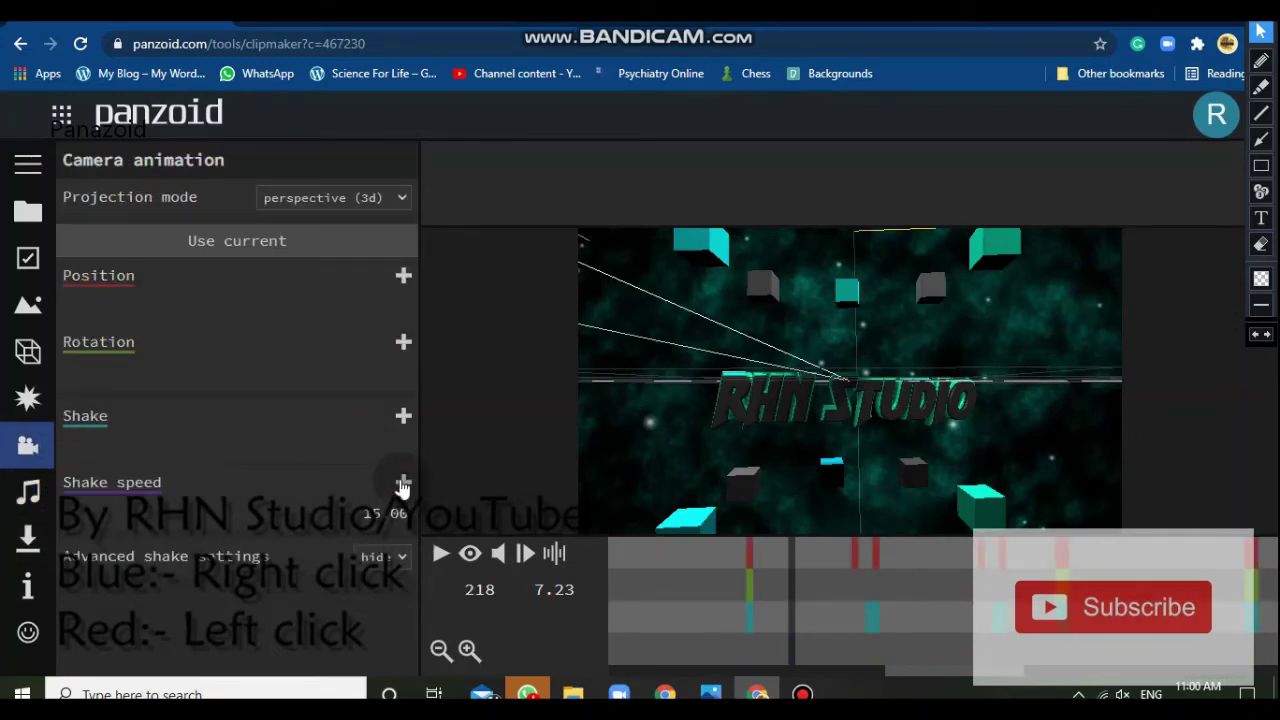
Add a Shake speed keyframe to the camera animation, and choose fade in/out as the audio track's volume mode.
left_click(402, 484)
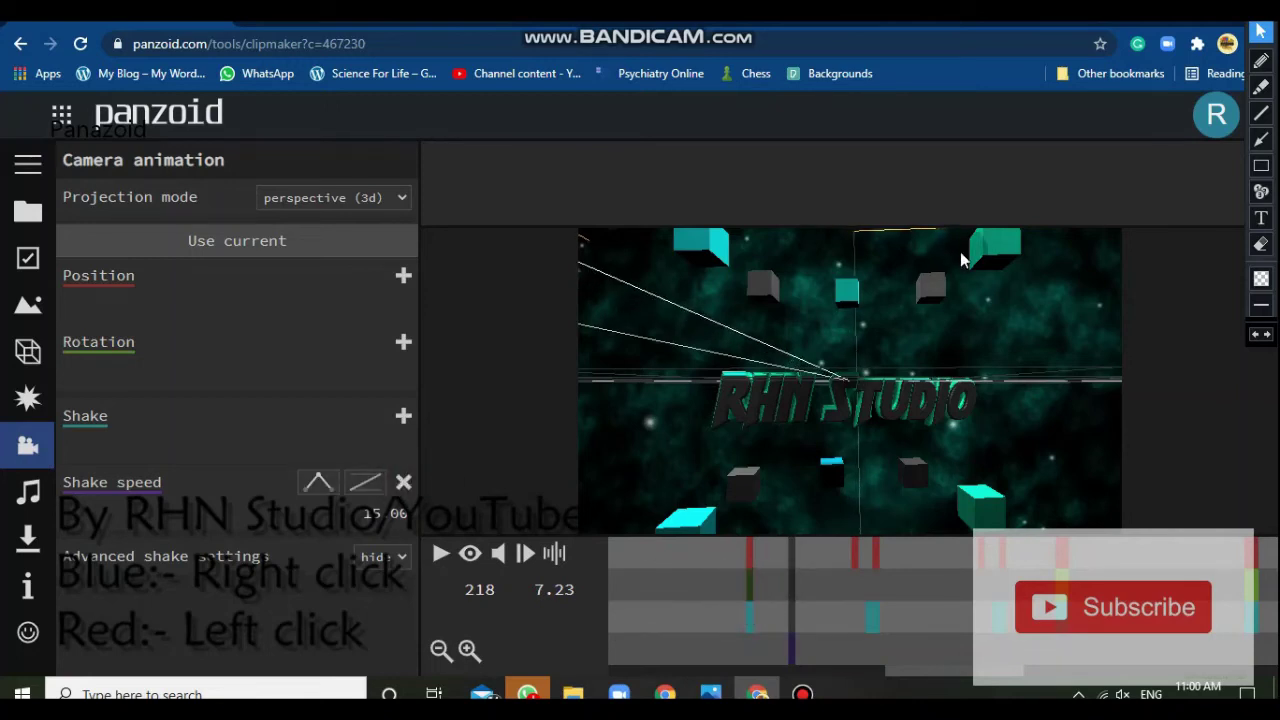
left_click(48, 489)
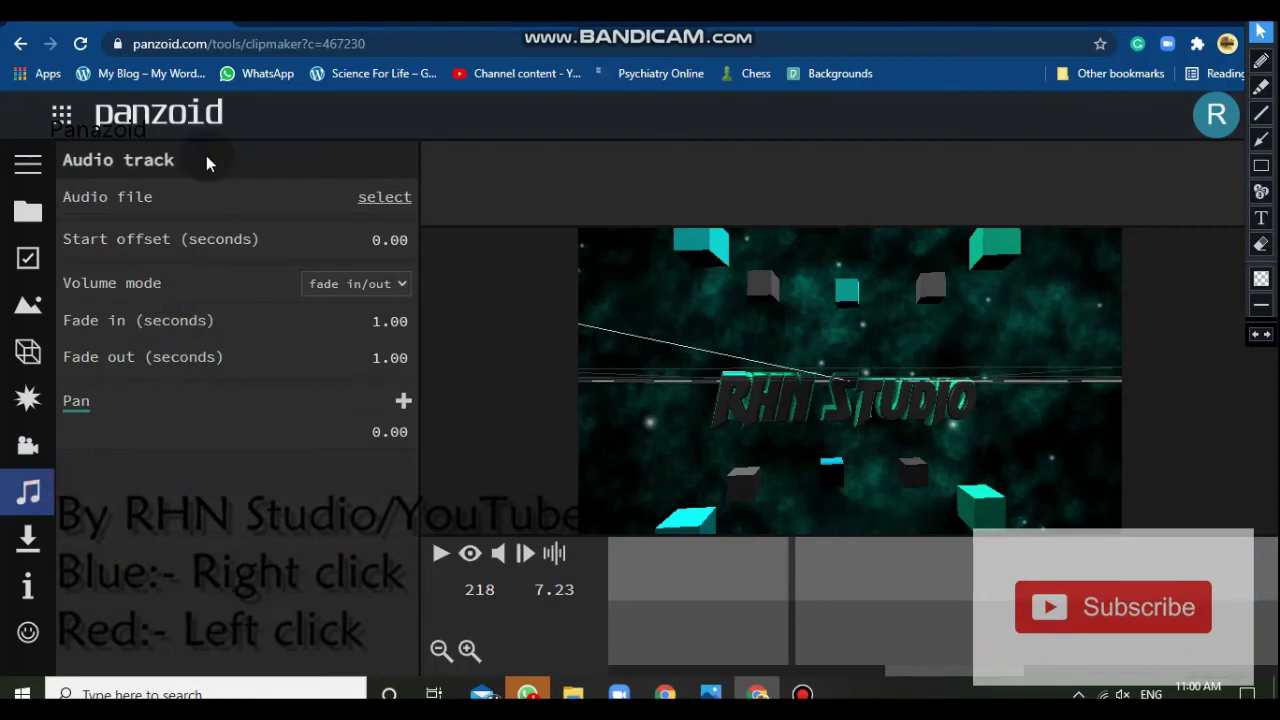
left_click(380, 284)
left_click(360, 300)
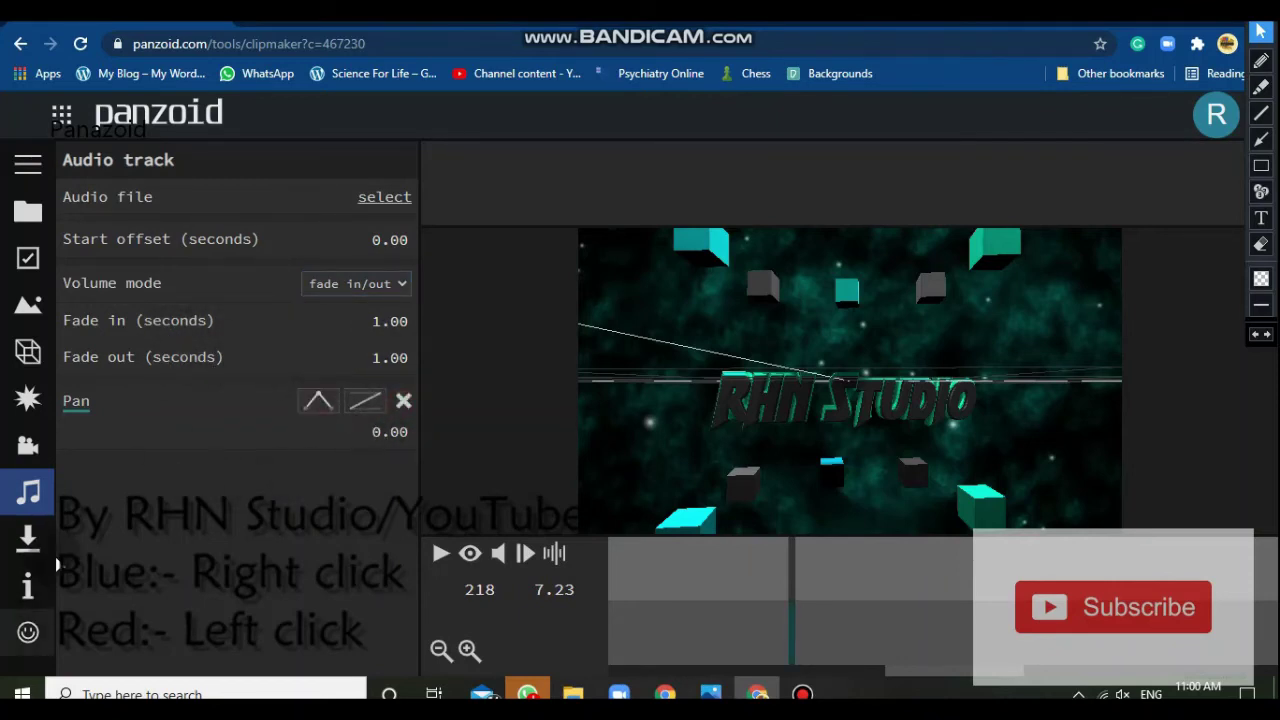
Start rendering the video in balanced mode and .mkv (vp8/opus) format, and cancel the render.
left_click(28, 539)
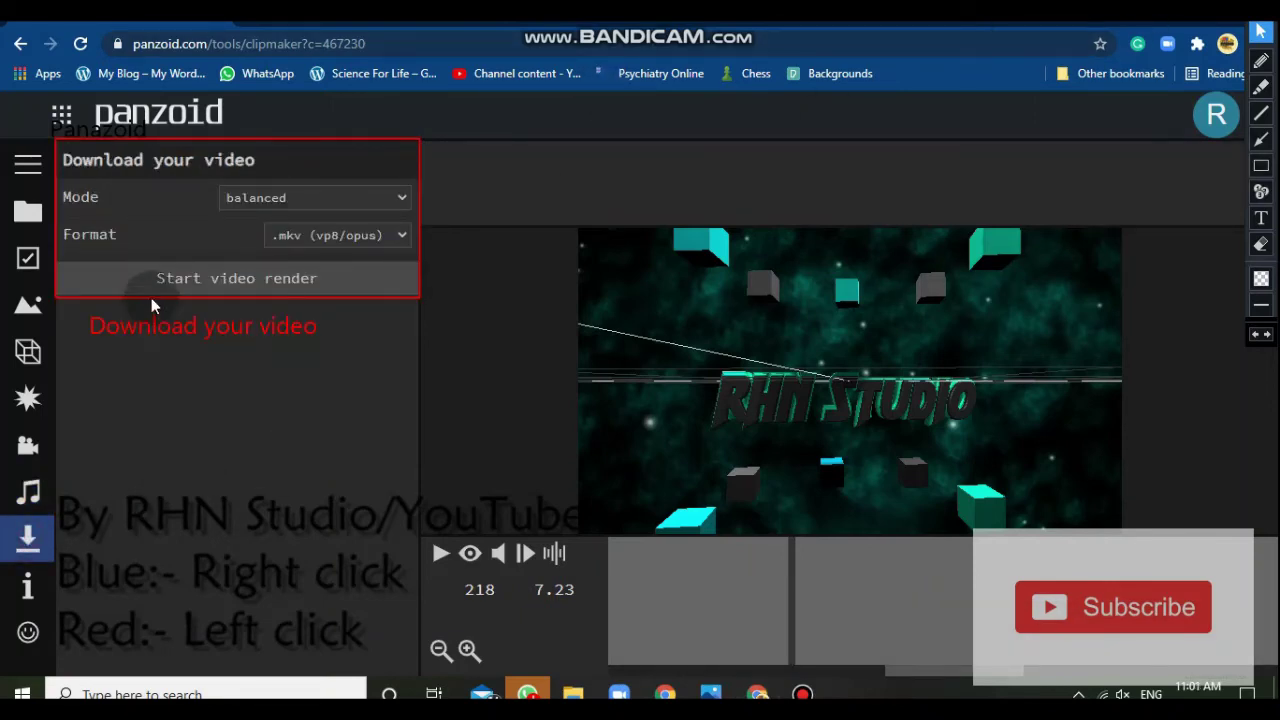
left_click(192, 283)
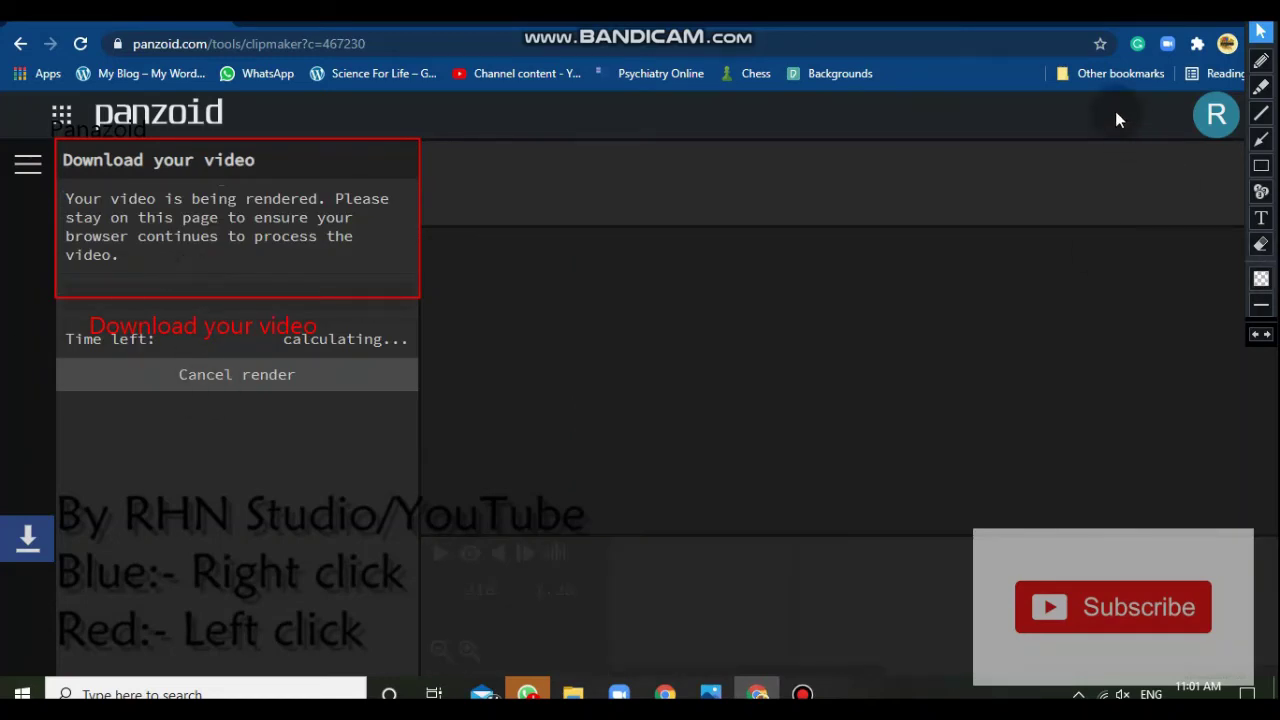
left_click(113, 386)
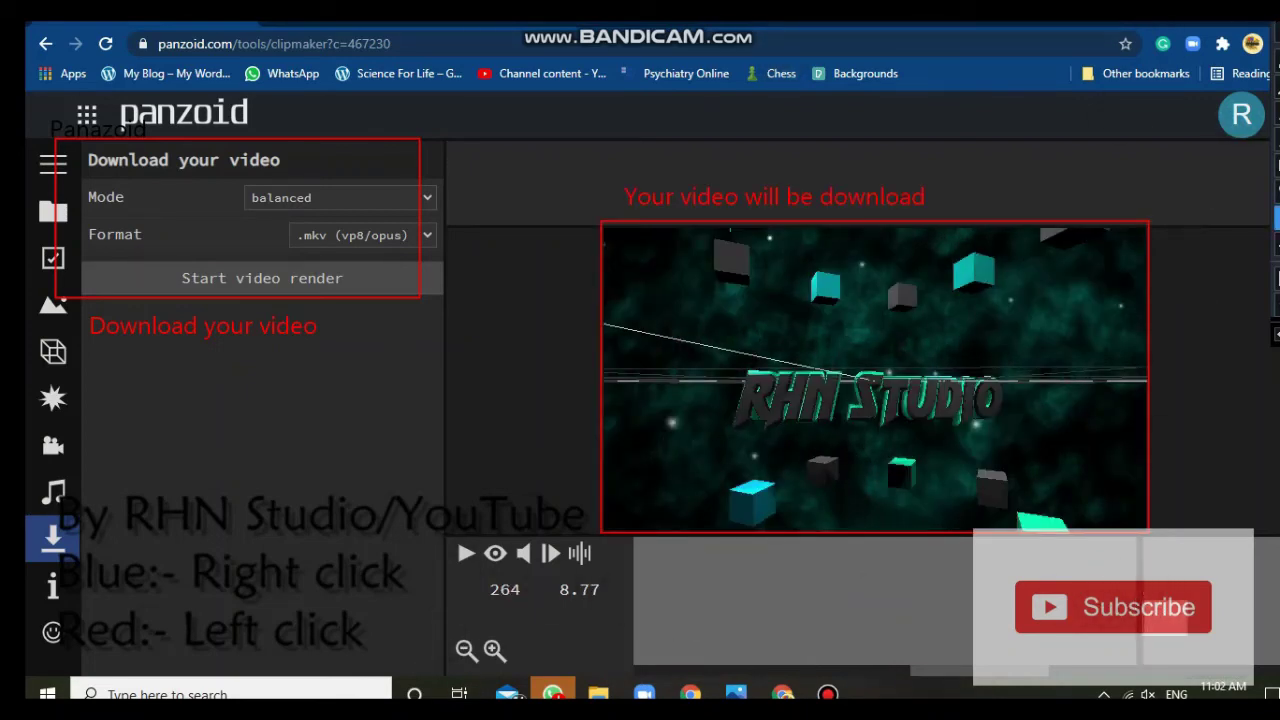
Scrub back along the timeline, and play and pause the clip to preview the RHN Studio animation.
left_click_drag(1143, 587, 610, 550)
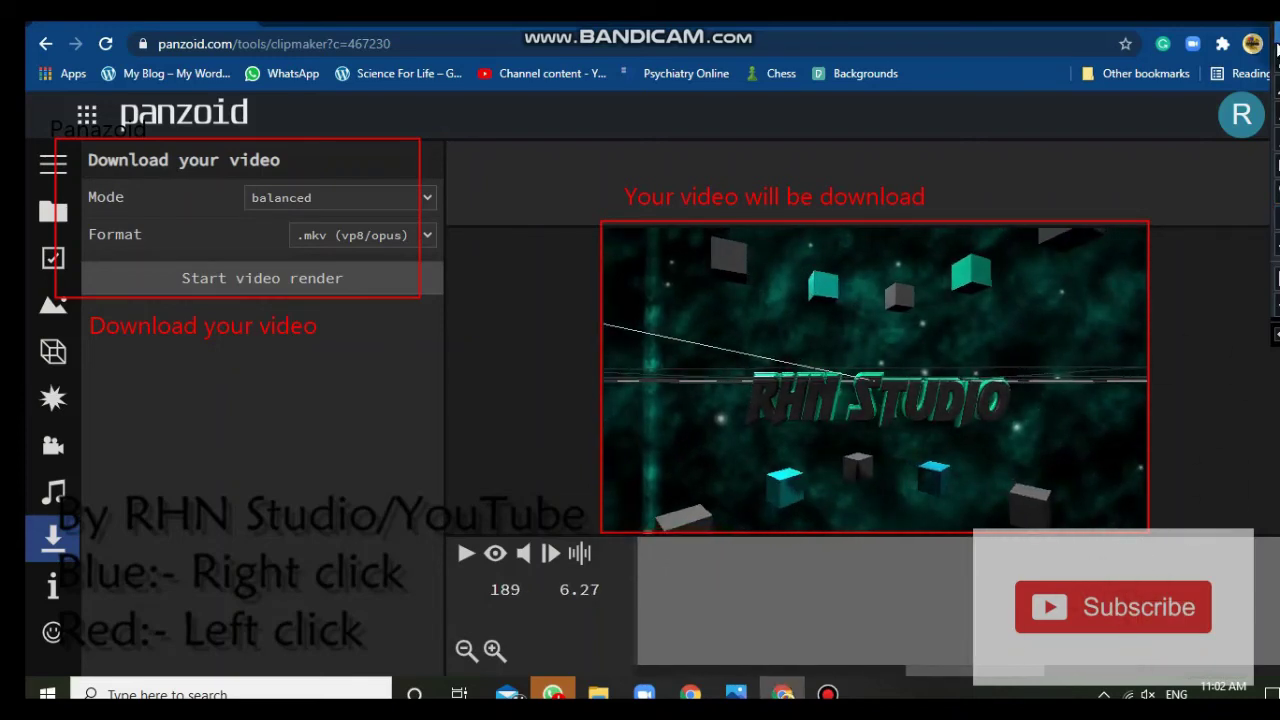
left_click_drag(642, 601, 500, 576)
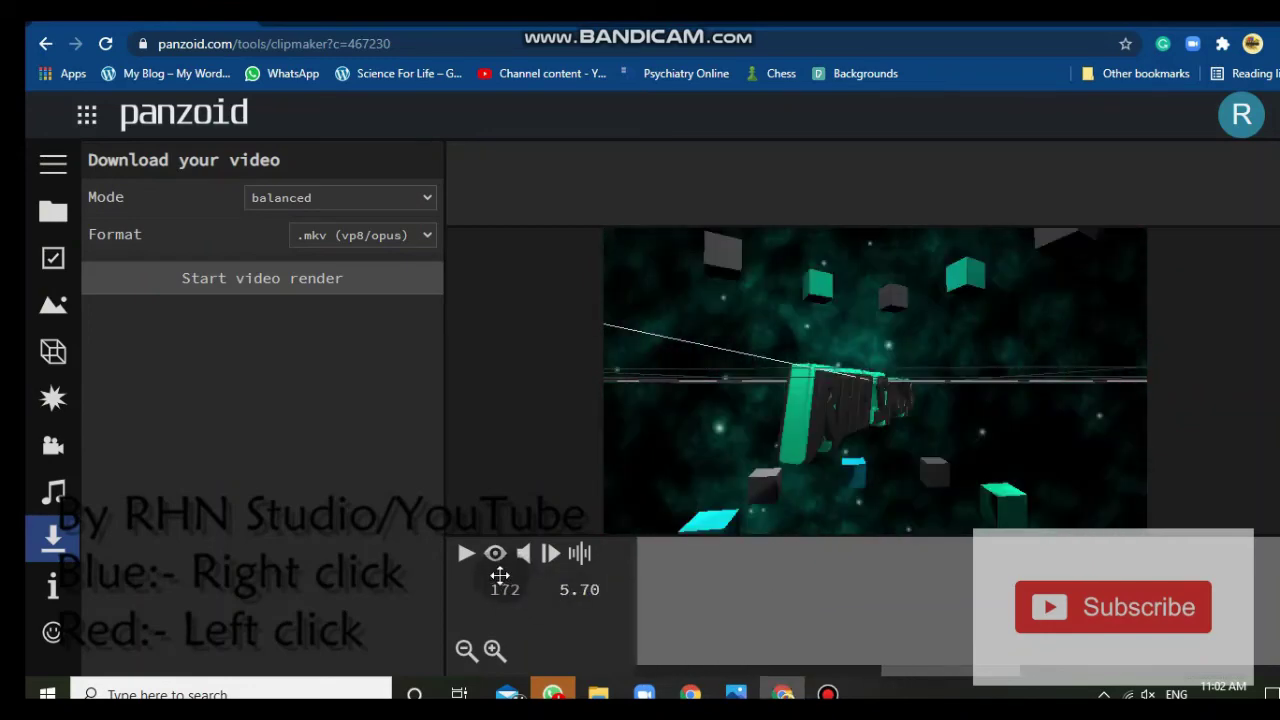
left_click(465, 555)
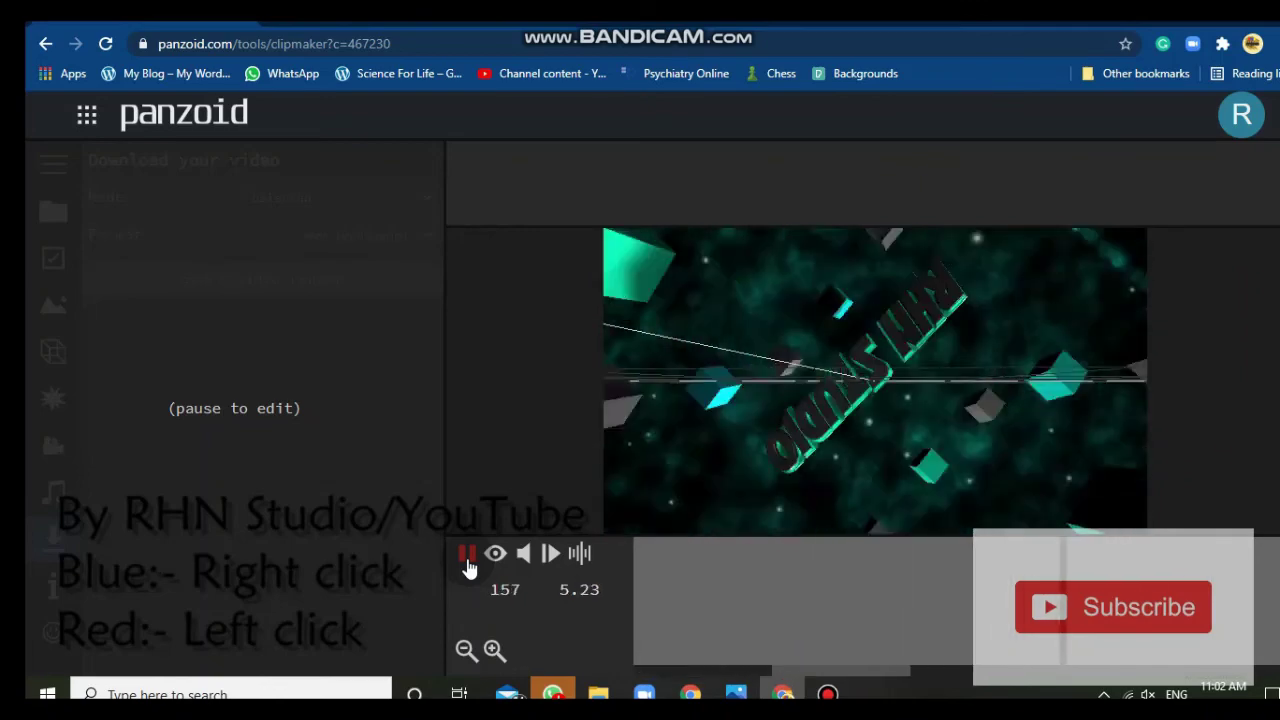
left_click(467, 560)
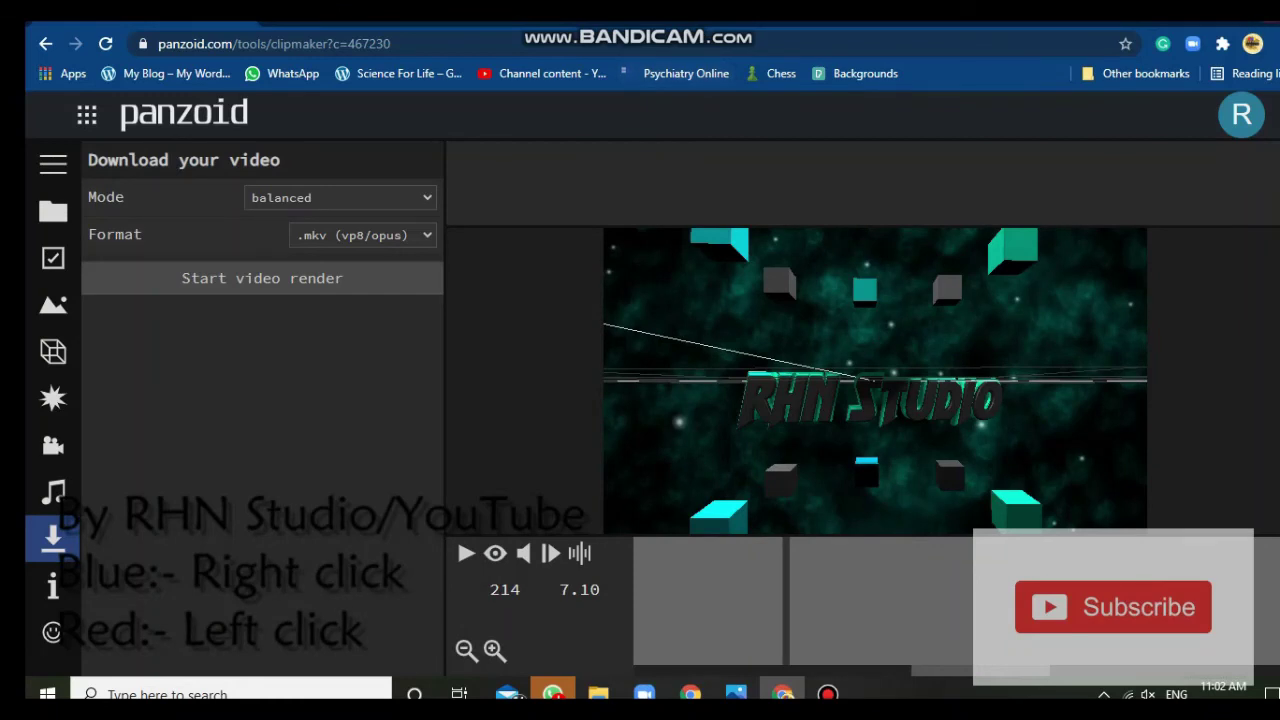
left_click(758, 12)
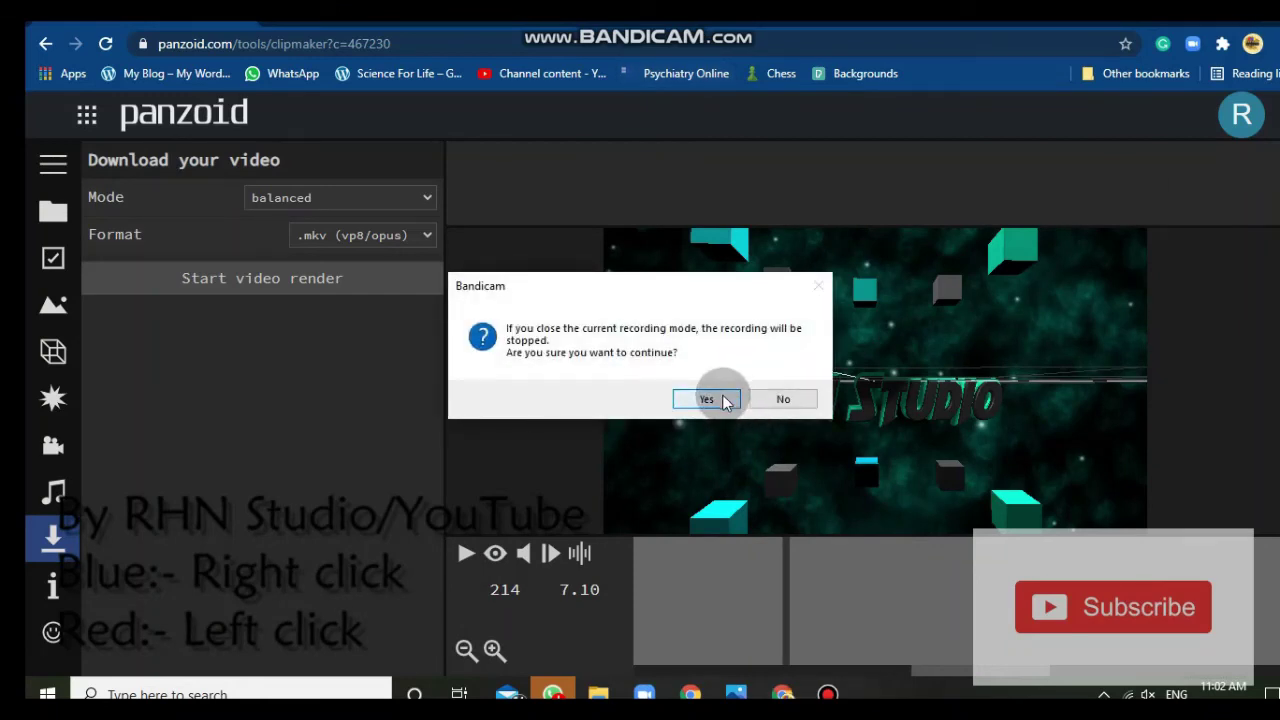
left_click(800, 400)
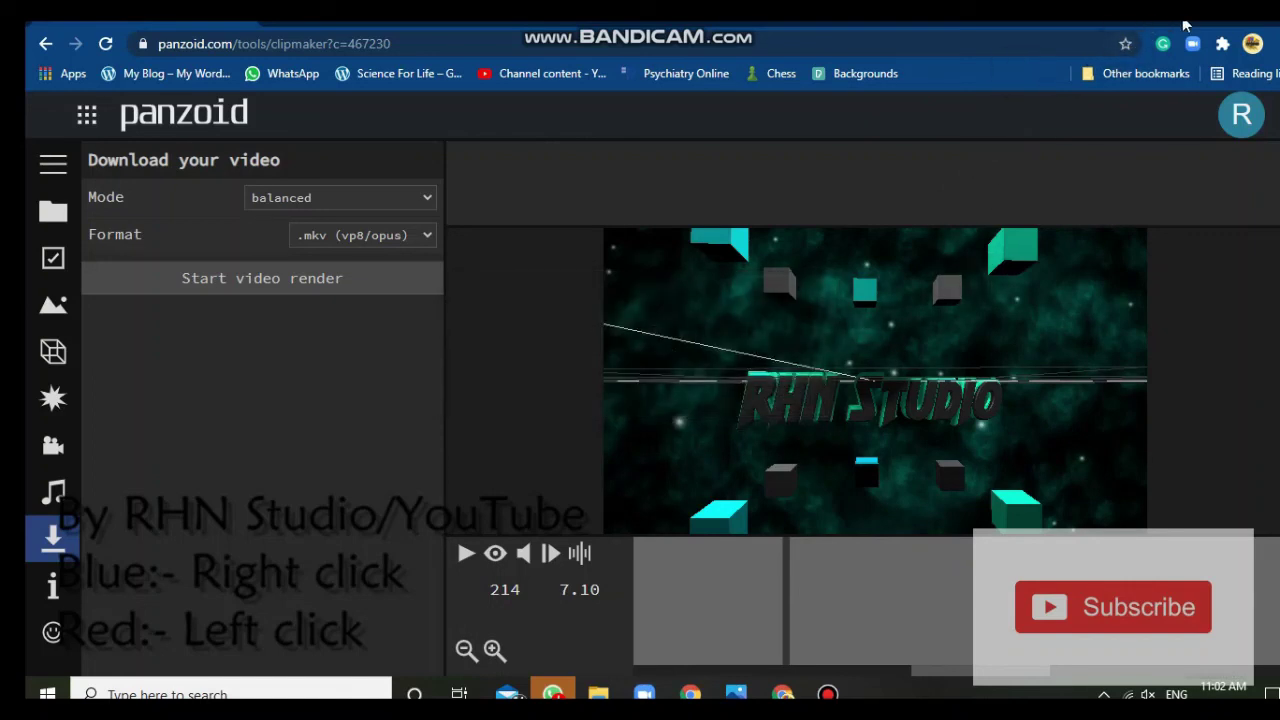